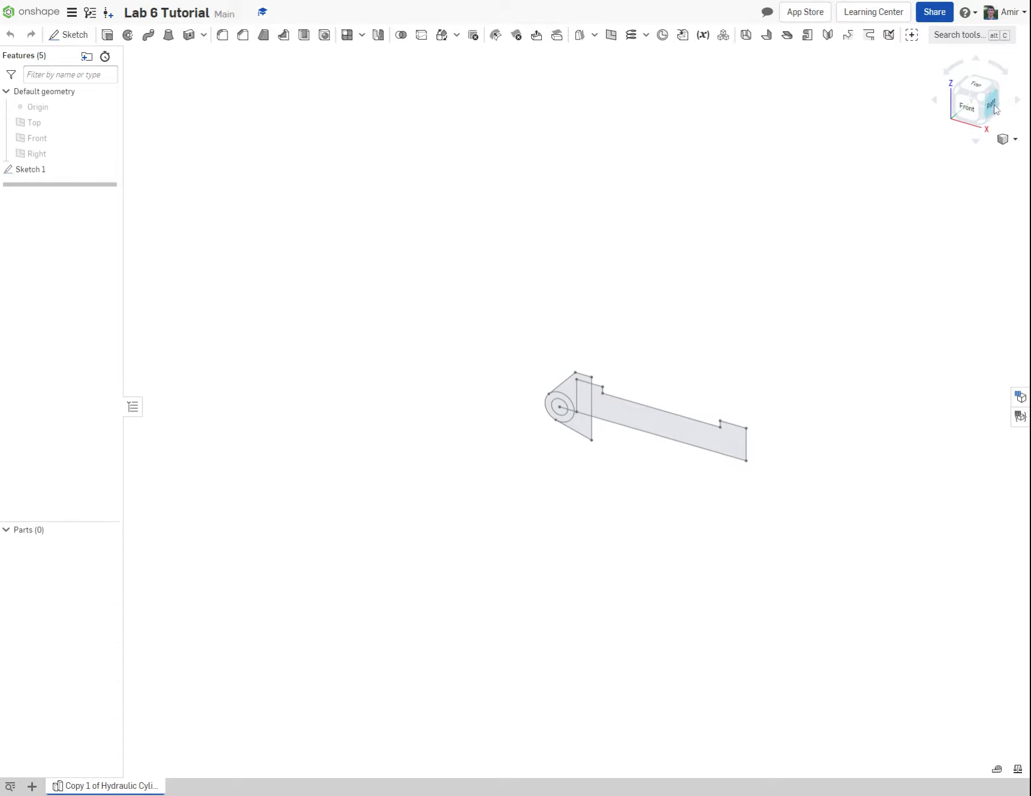
Revolve both regions of the long stepped profile a full turn around the profile's straight centerline edge as a new solid
{"action": "left_click", "coordinate": [983, 101]}
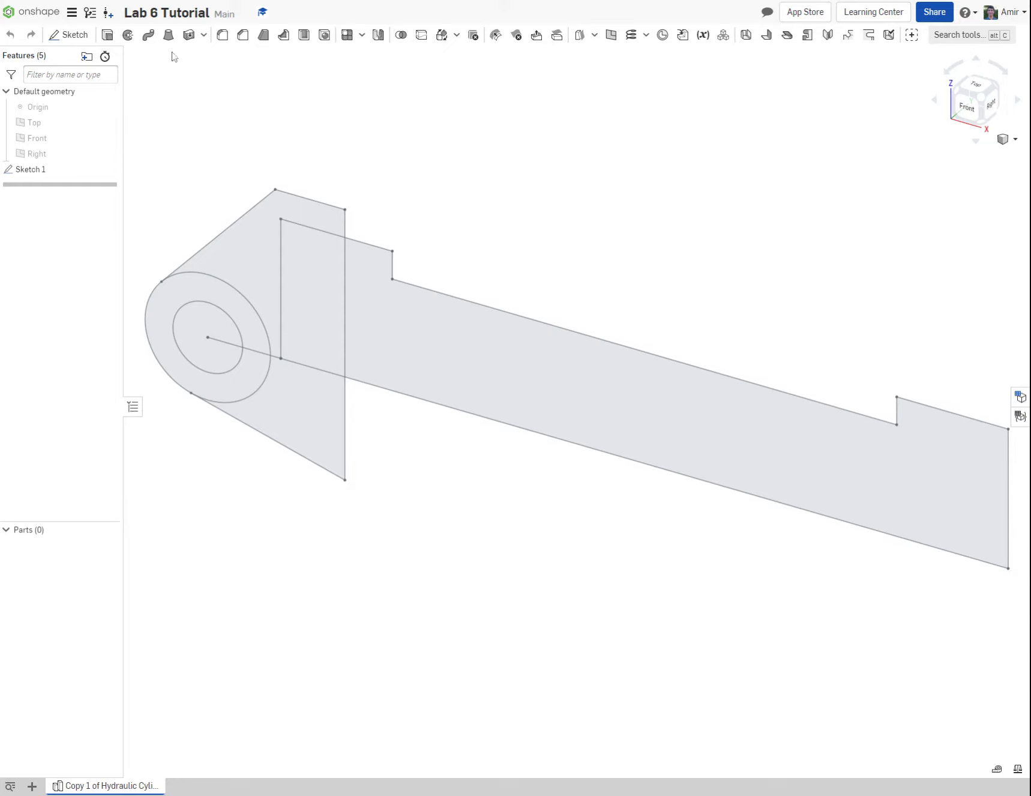
{"action": "left_click", "coordinate": [127, 34]}
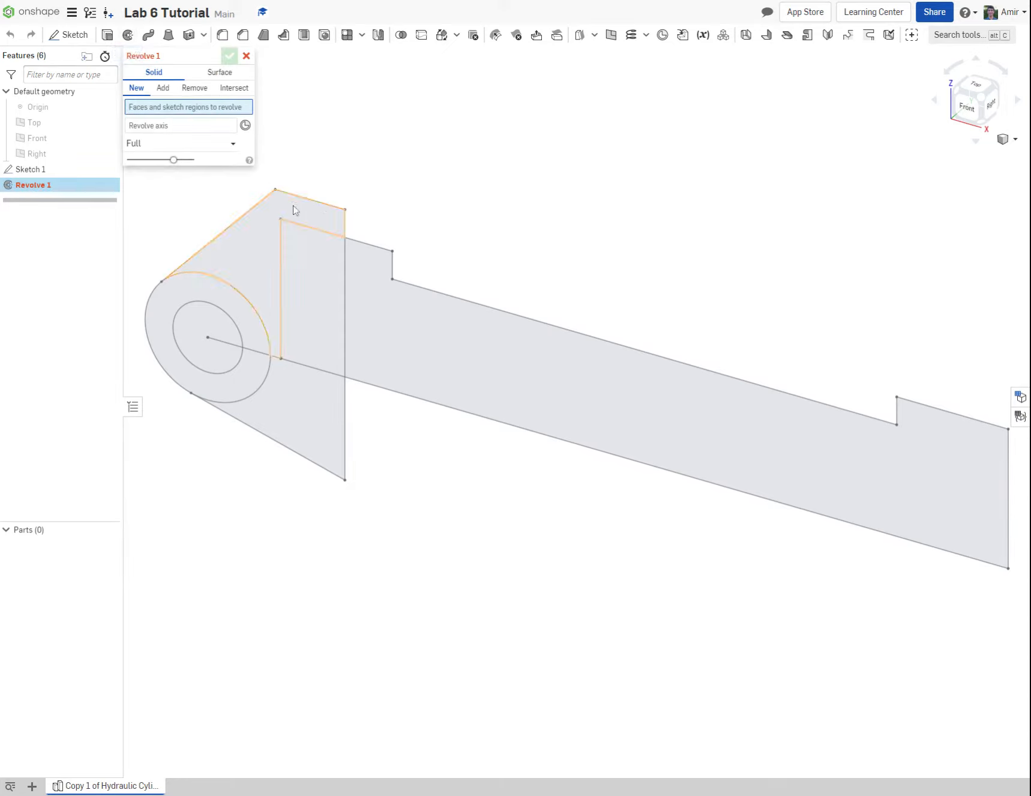
{"action": "left_click", "coordinate": [308, 298]}
{"action": "left_click", "coordinate": [446, 341]}
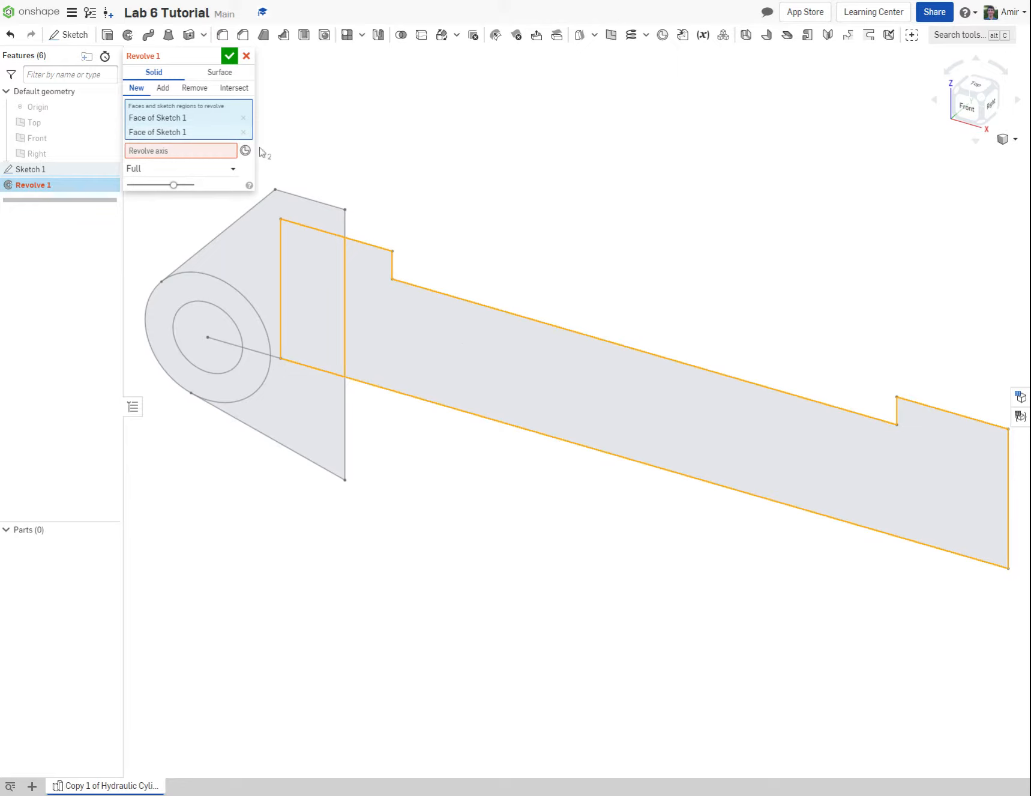
{"action": "left_click", "coordinate": [204, 151]}
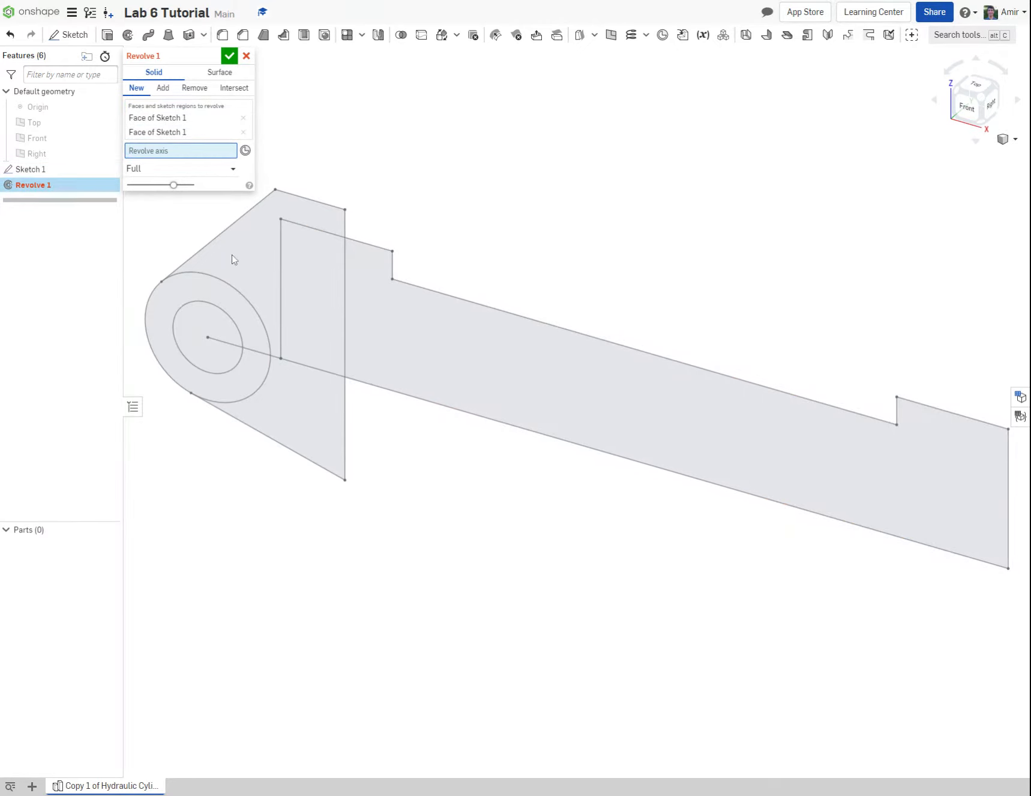
{"action": "left_click", "coordinate": [402, 397]}
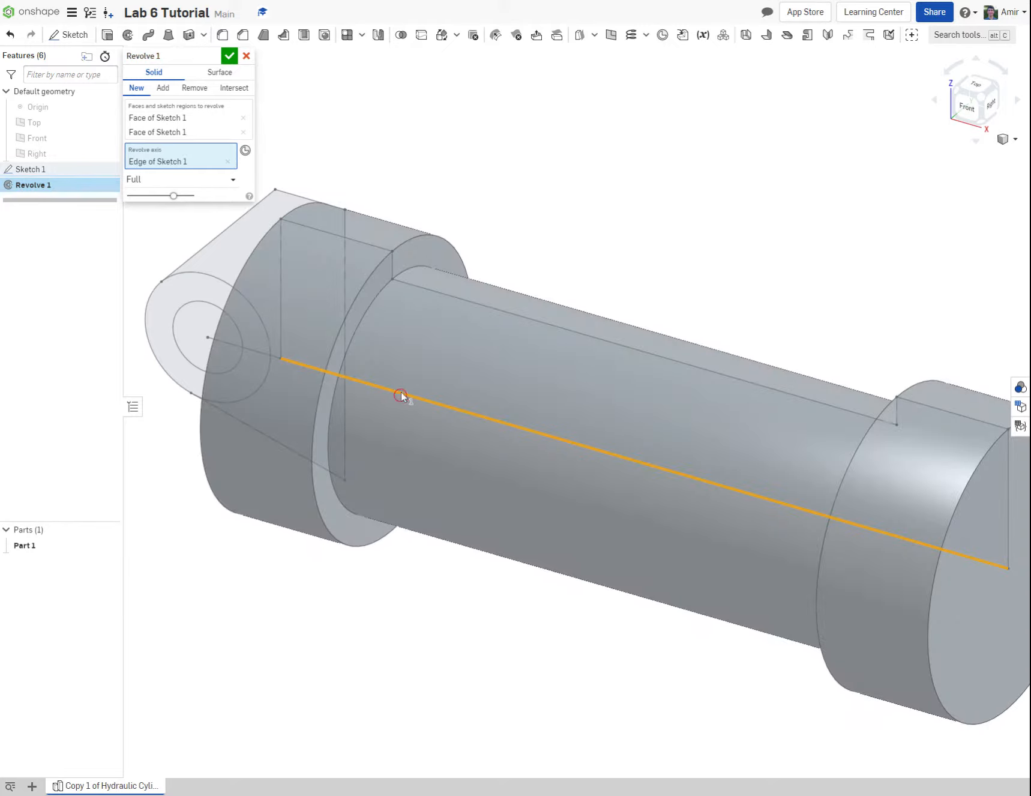
{"action": "key", "text": "f"}
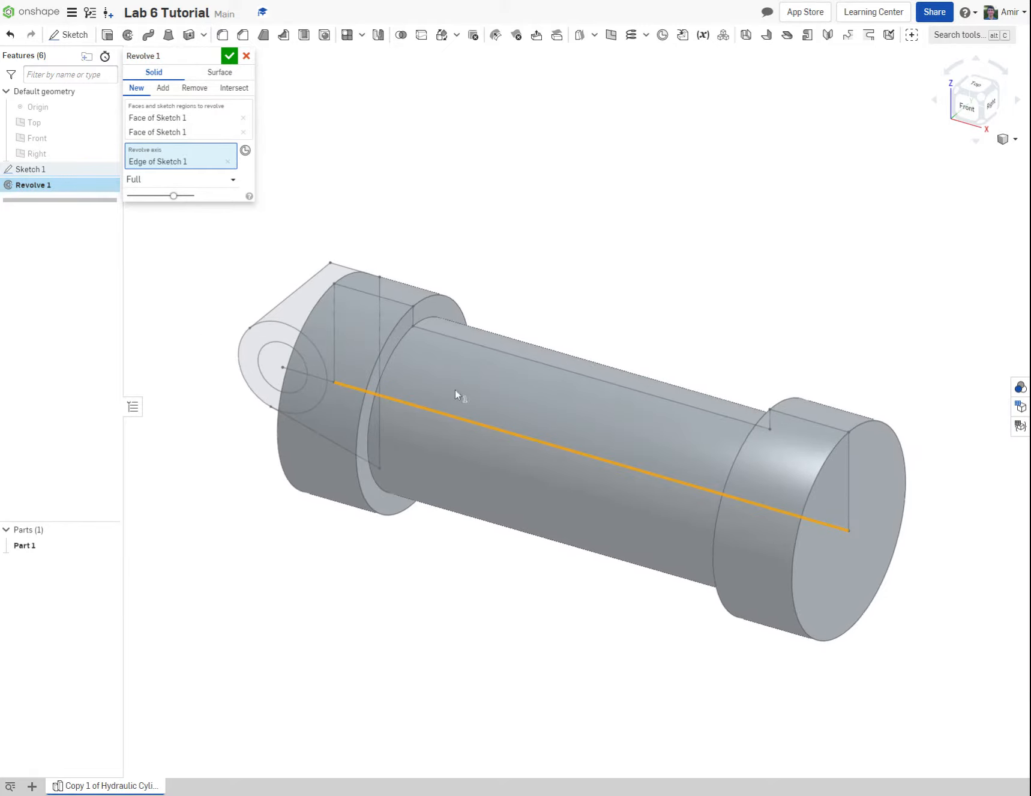
{"action": "left_click", "coordinate": [228, 56]}
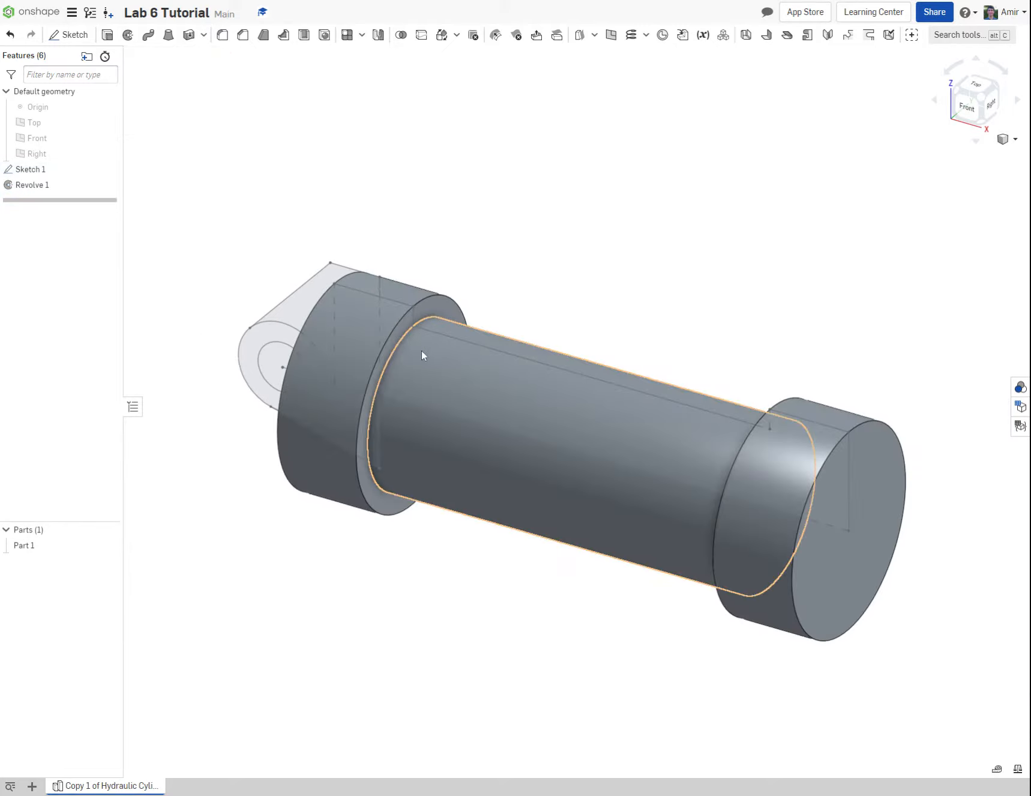
Start an extrusion, hide the revolved part and select the four sketch regions of the lug profile, leaving out the inner hole circle
{"action": "left_click", "coordinate": [107, 35]}
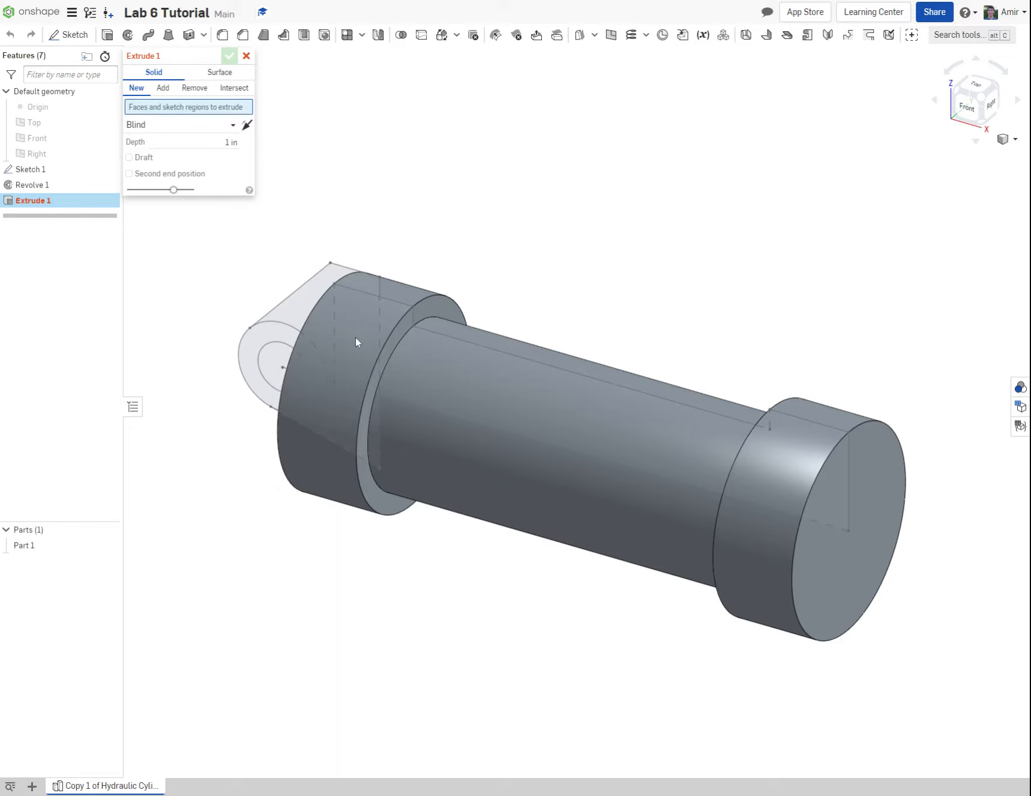
{"action": "right_click_drag", "start_coordinate": [364, 353], "coordinate": [304, 343]}
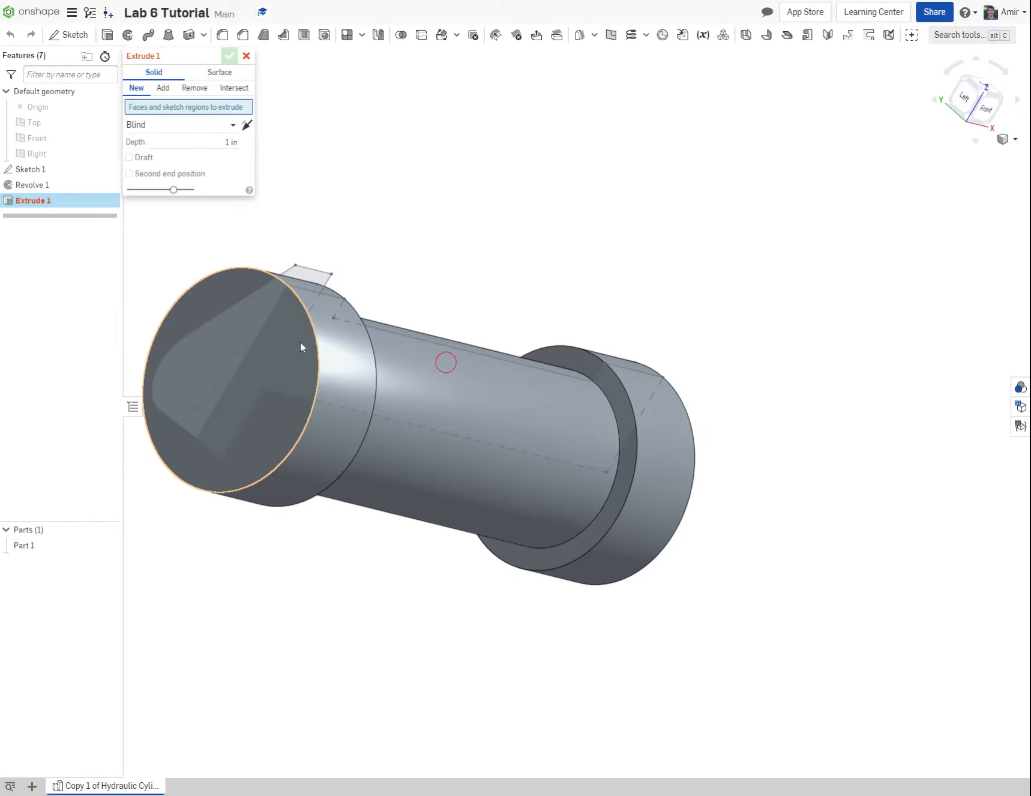
{"action": "left_click", "coordinate": [1004, 103]}
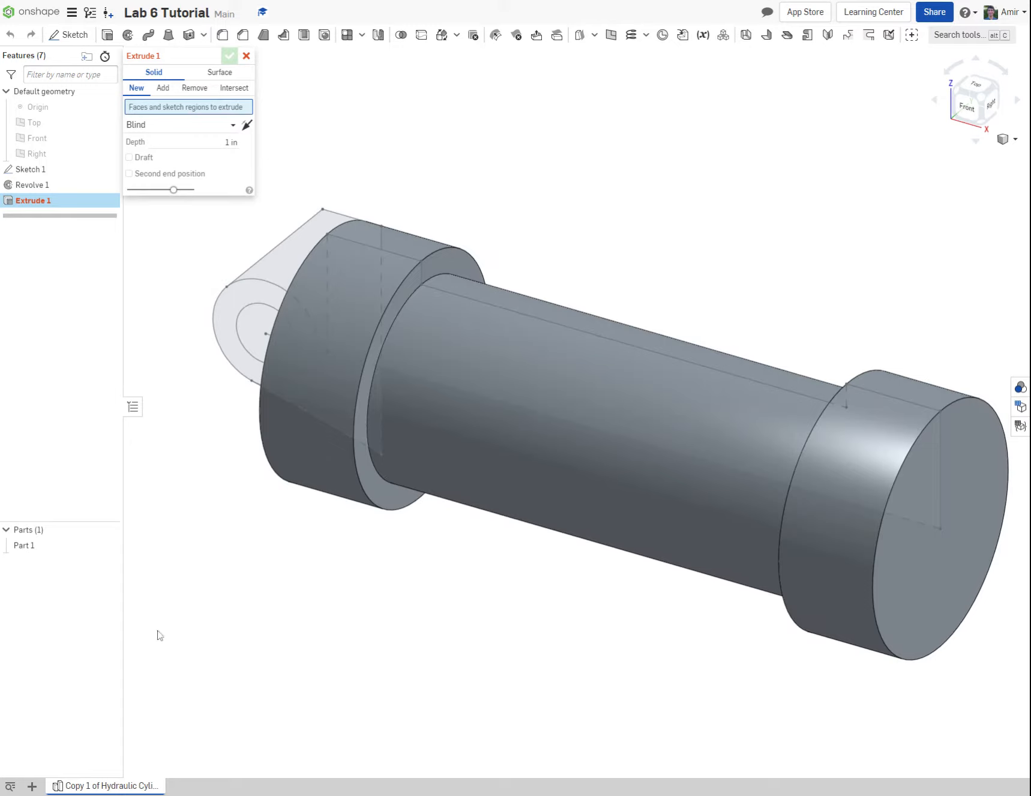
{"action": "left_click", "coordinate": [108, 545]}
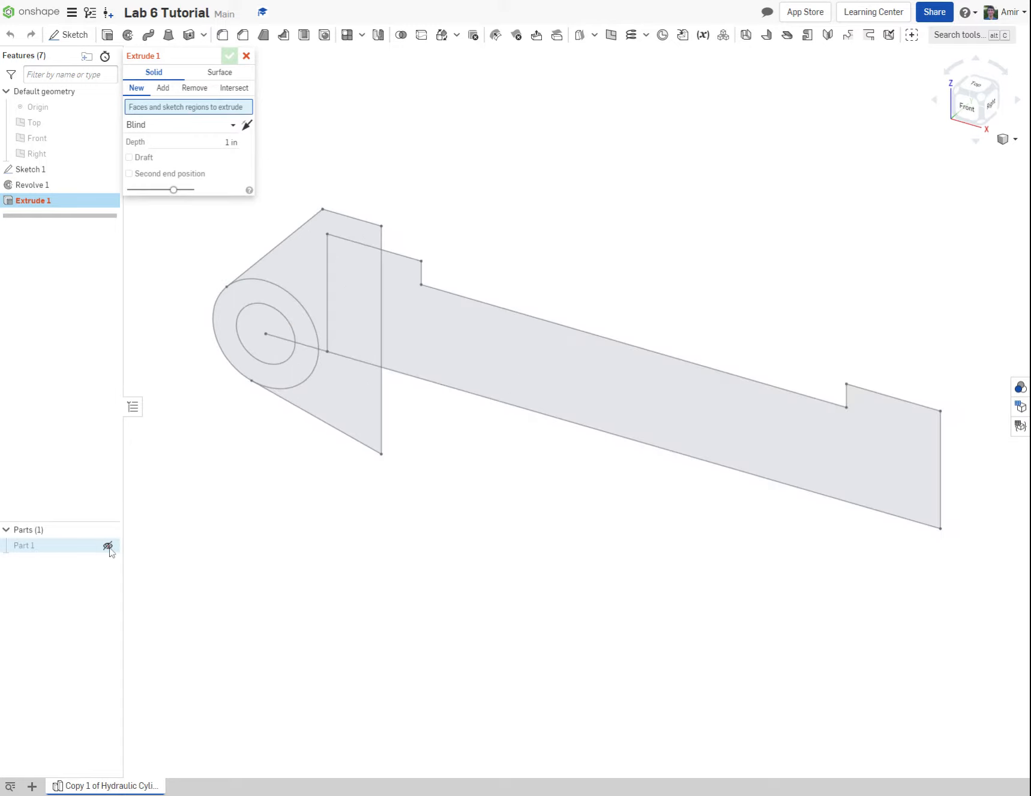
{"action": "left_click", "coordinate": [341, 330]}
{"action": "left_click", "coordinate": [341, 374]}
{"action": "left_click", "coordinate": [316, 309]}
{"action": "left_click", "coordinate": [291, 319]}
Make the lug extrusion symmetric about the sketch plane with a depth of 0.25 in
{"action": "right_click_drag", "start_coordinate": [334, 451], "coordinate": [369, 405]}
{"action": "right_click_drag", "start_coordinate": [223, 395], "coordinate": [458, 443]}
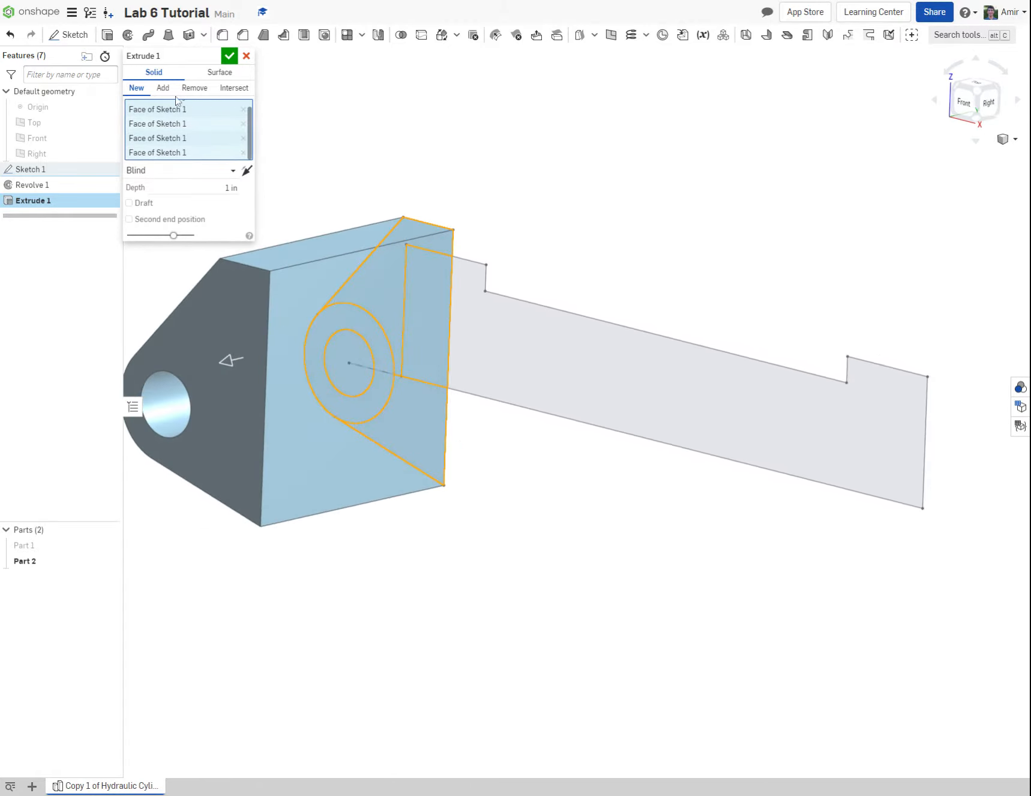
{"action": "left_click", "coordinate": [170, 174]}
{"action": "left_click", "coordinate": [172, 204]}
{"action": "left_click", "coordinate": [220, 187]}
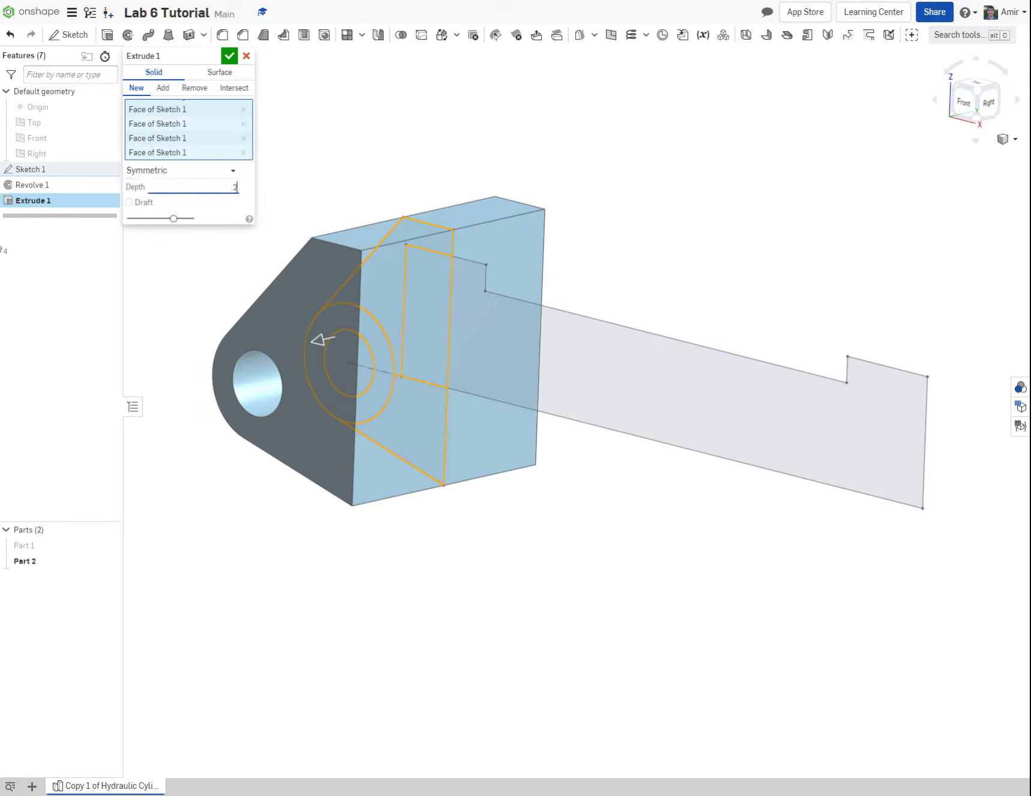
{"action": "type", "text": ".25"}
{"action": "key", "text": "Return"}
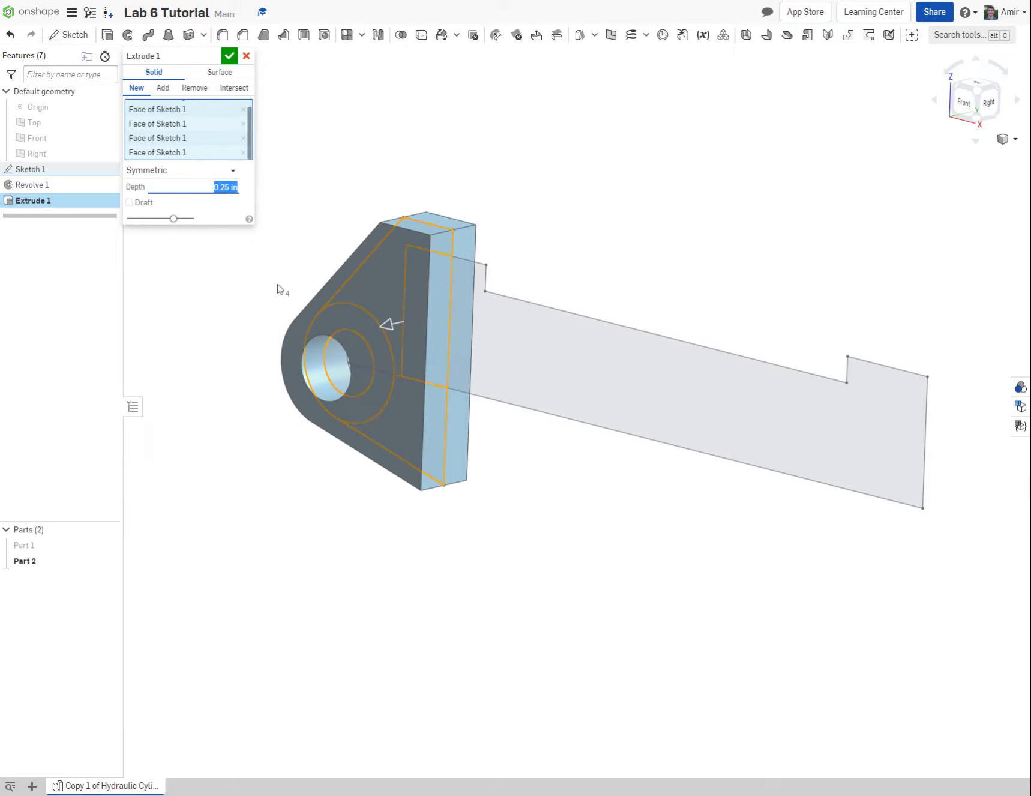
Show the revolved part again and finish the lug extrusion as an addition merged into Part 1
{"action": "left_click", "coordinate": [106, 545]}
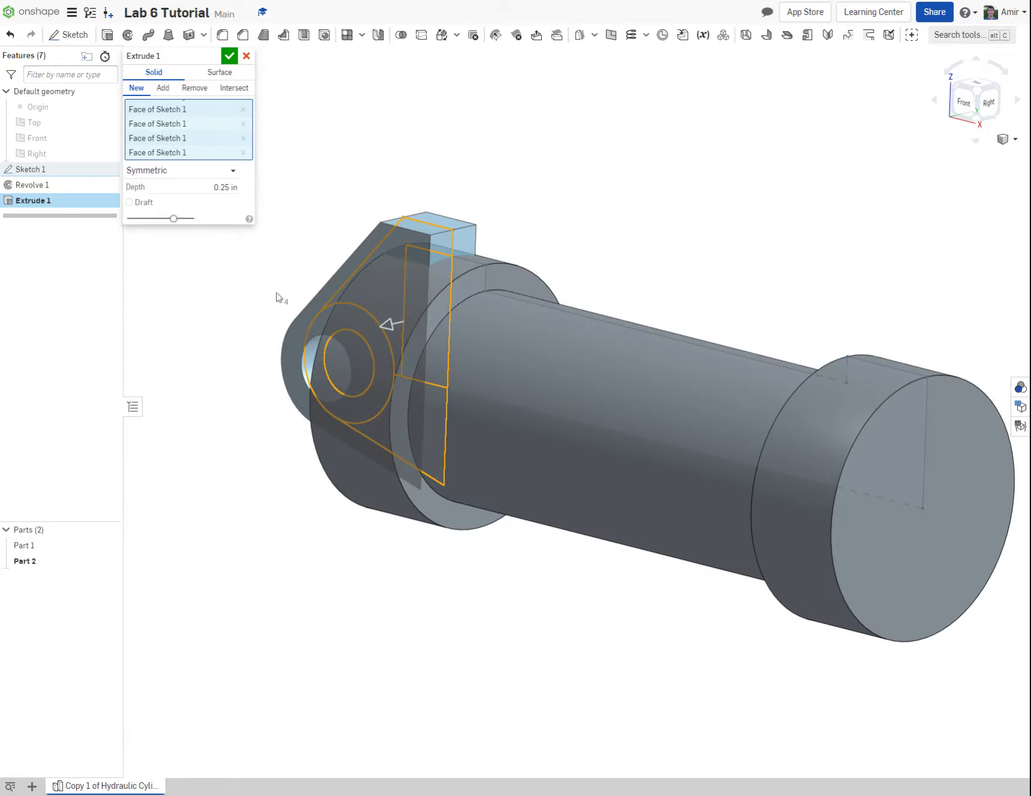
{"action": "left_click", "coordinate": [163, 88]}
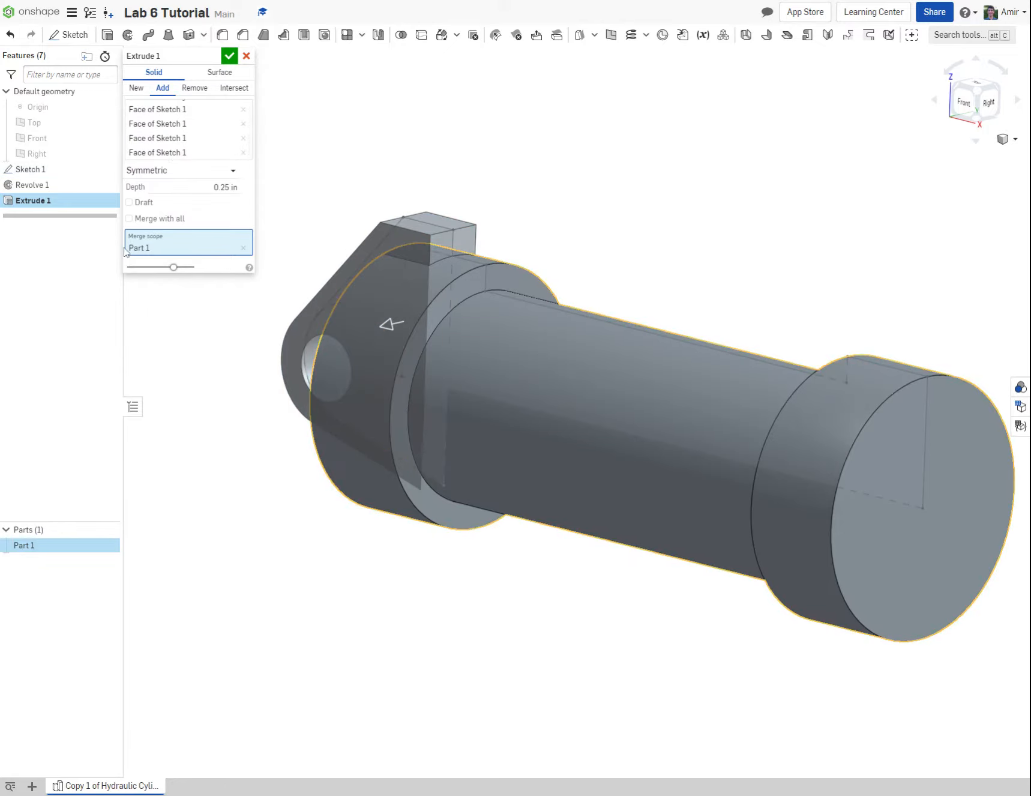
{"action": "scroll", "coordinate": [499, 389], "scroll_direction": "down", "scroll_amount": 2}
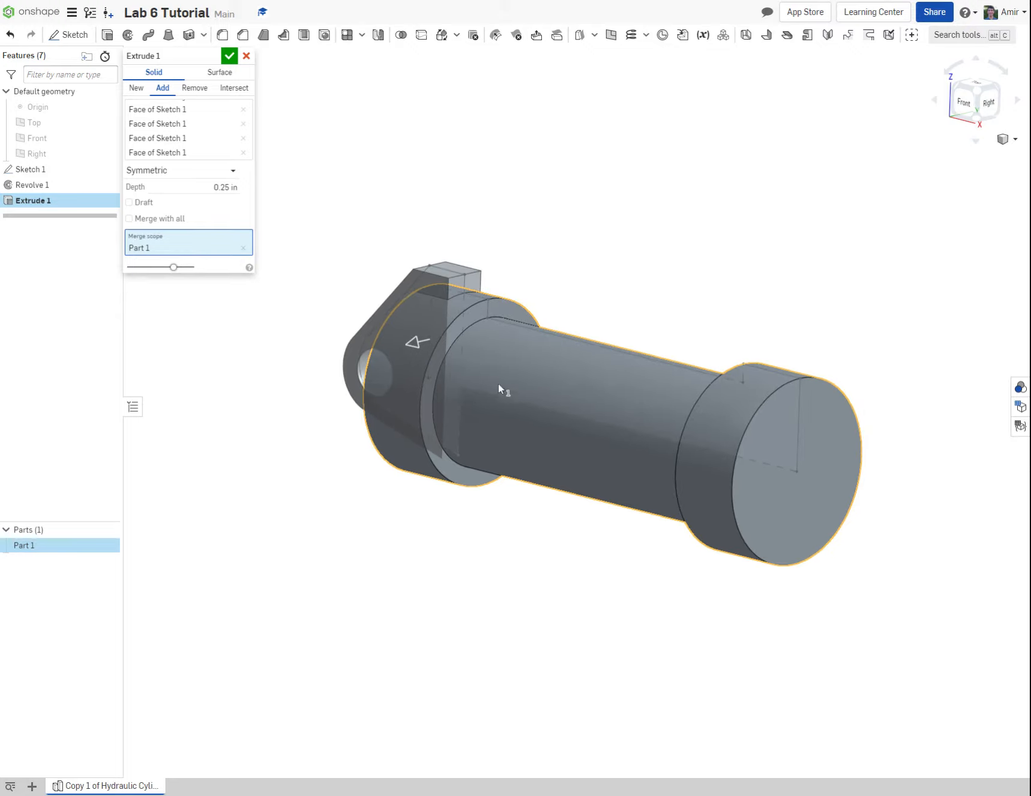
{"action": "left_click", "coordinate": [229, 56]}
Start a new sketch on the cylinder's flat circular end face opposite the lug, viewed straight on
{"action": "mouse_move", "coordinate": [528, 336]}
{"action": "right_mouse_down"}
{"action": "mouse_move", "coordinate": [554, 328]}
{"action": "mouse_move", "coordinate": [549, 309]}
{"action": "right_mouse_up"}
{"action": "left_click", "coordinate": [69, 35]}
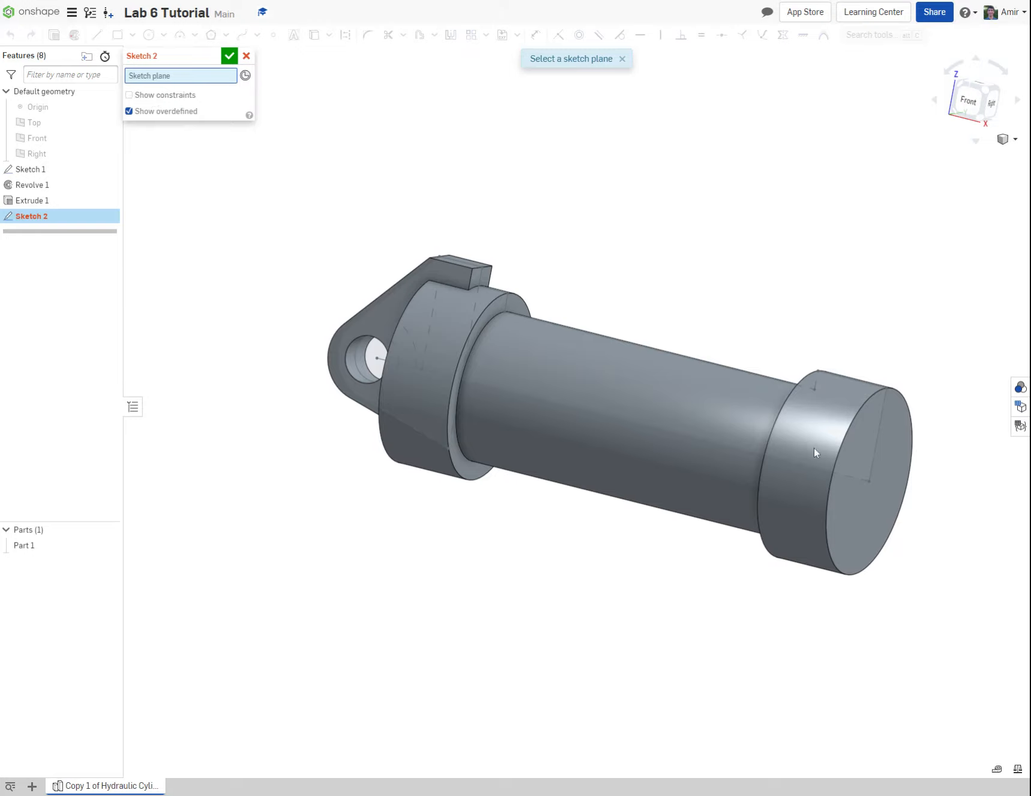
{"action": "left_click", "coordinate": [849, 495]}
{"action": "left_click", "coordinate": [991, 114]}
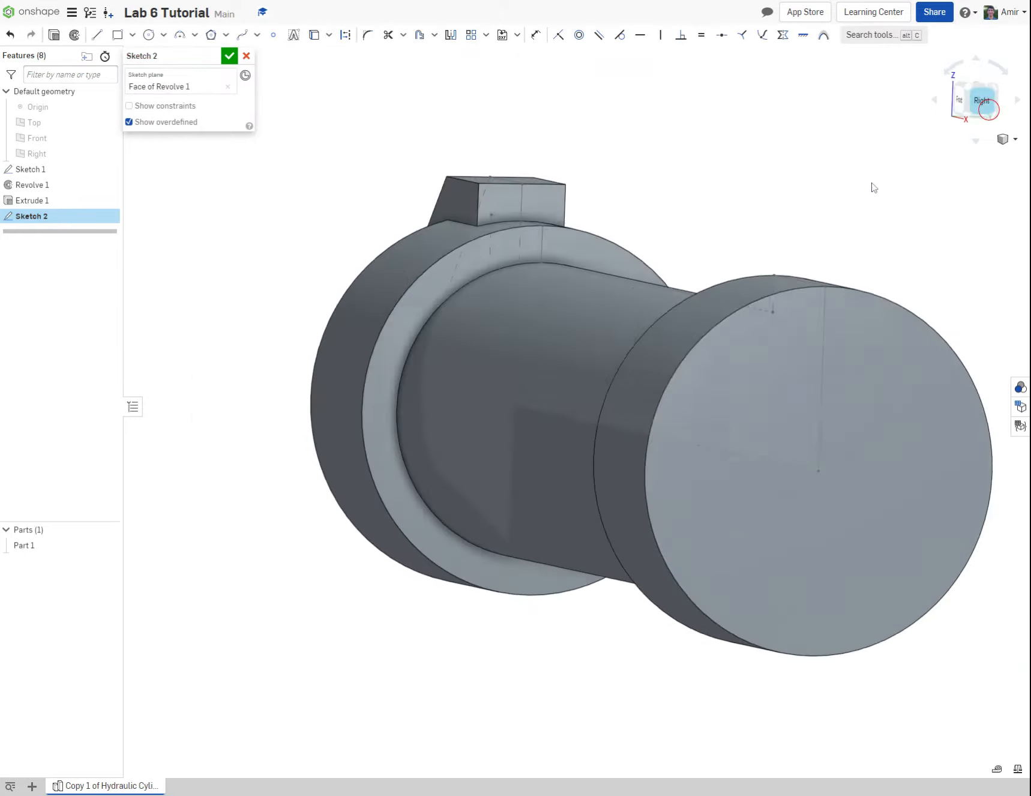
{"action": "scroll", "coordinate": [589, 413], "scroll_direction": "down", "scroll_amount": 3}
{"action": "scroll", "coordinate": [589, 413], "scroll_direction": "up", "scroll_amount": 2}
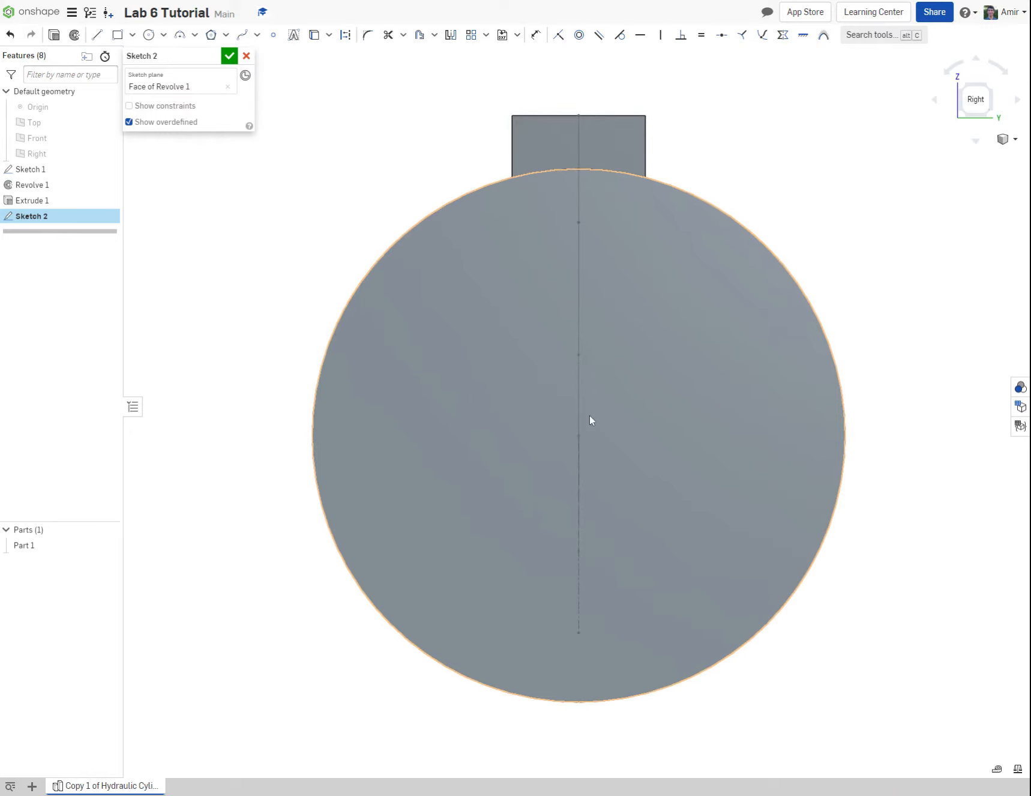
Sketch two concentric circles at the end face's center, the inner one about 0.13 in in diameter
{"action": "left_click", "coordinate": [153, 36]}
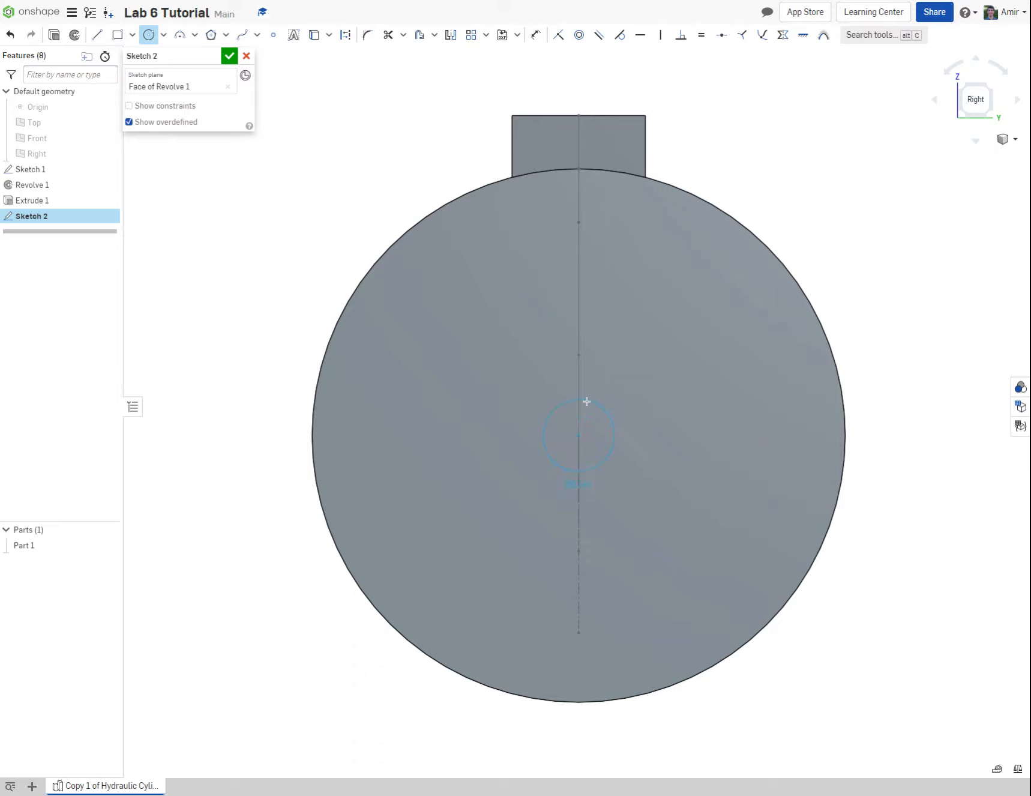
{"action": "left_click", "coordinate": [587, 401]}
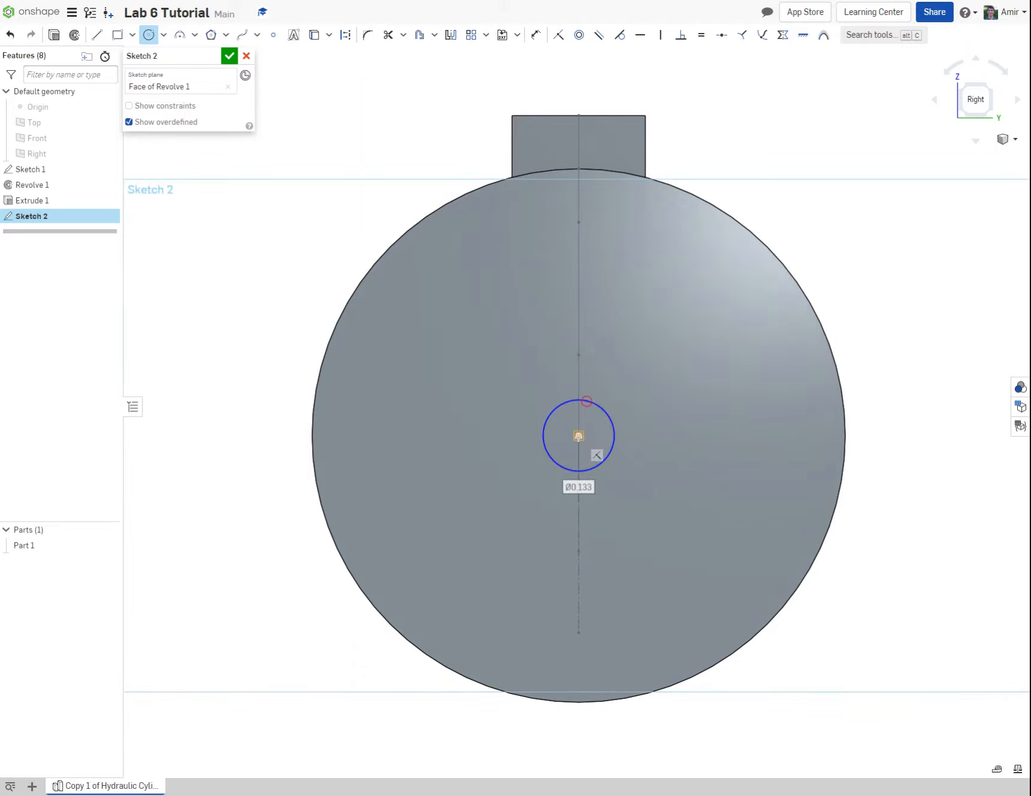
{"action": "left_click", "coordinate": [622, 350]}
Sketch three connected lines rising about 0.35 in from the outer circle, crossing about 0.31 in horizontally and returning vertically to the circle
{"action": "left_click", "coordinate": [97, 34]}
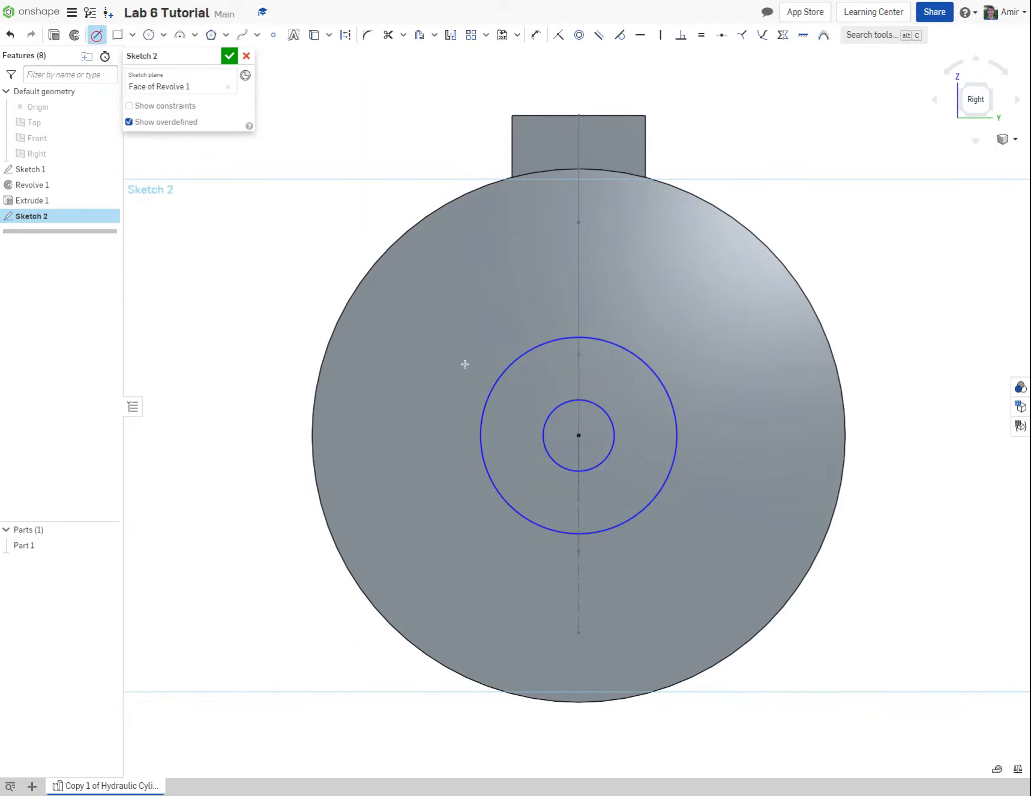
{"action": "left_click", "coordinate": [501, 373]}
{"action": "left_click", "coordinate": [501, 190]}
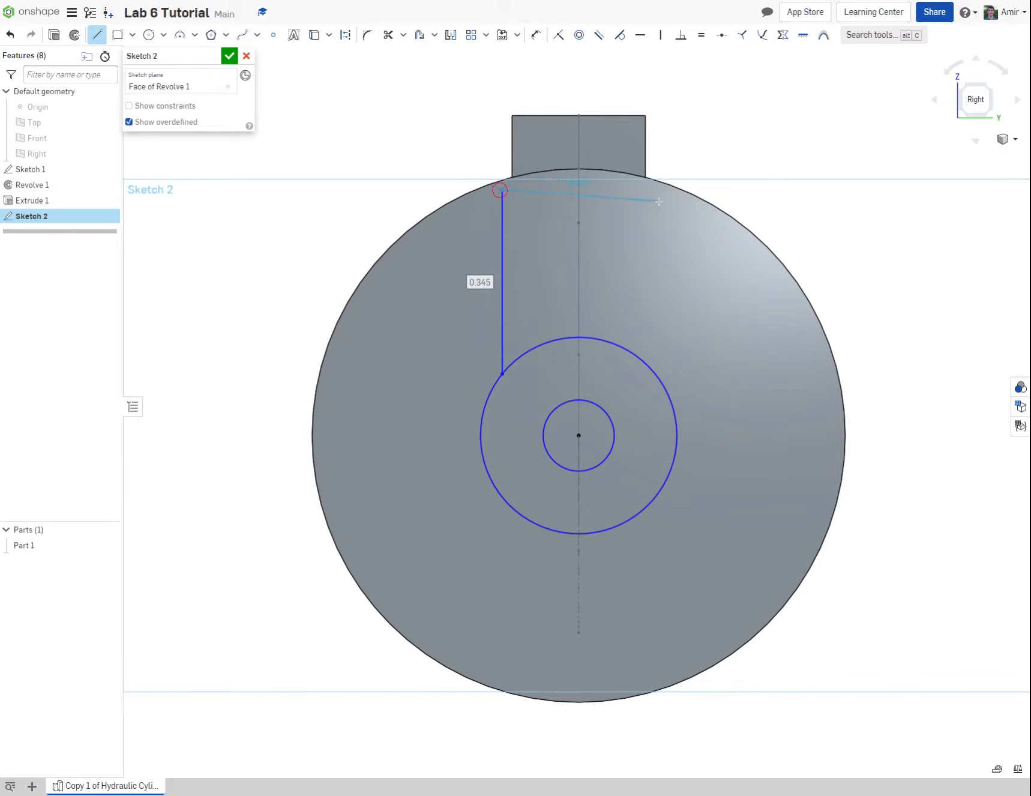
{"action": "left_click", "coordinate": [666, 190]}
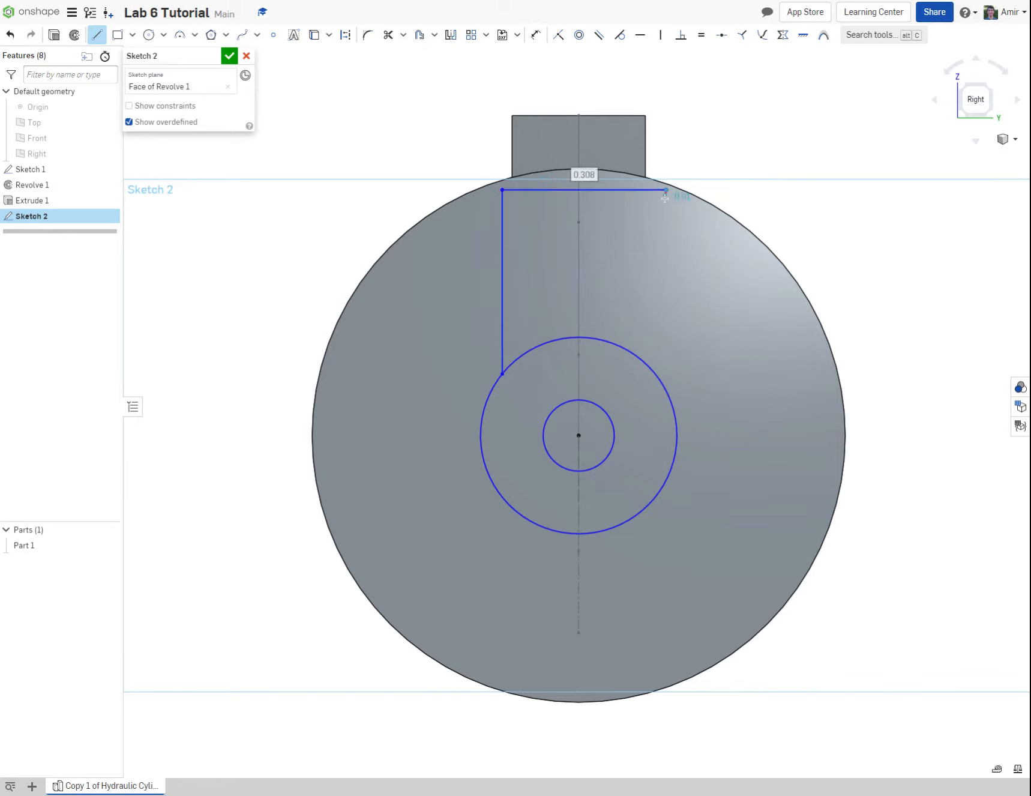
{"action": "left_click", "coordinate": [666, 389]}
{"action": "key", "text": "Escape"}
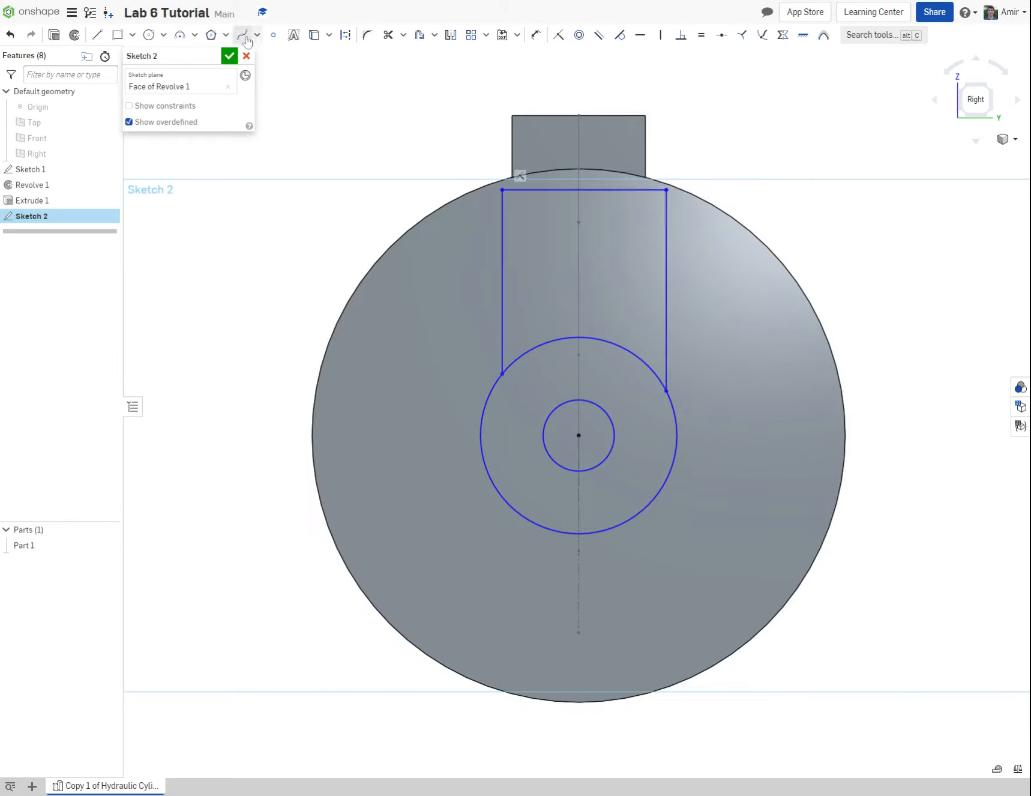
Dimension the inner circle with a diameter of 0.12 in
{"action": "left_click", "coordinate": [536, 34]}
{"action": "left_click", "coordinate": [605, 459]}
{"action": "left_click", "coordinate": [629, 486]}
{"action": "type", "text": "0"}
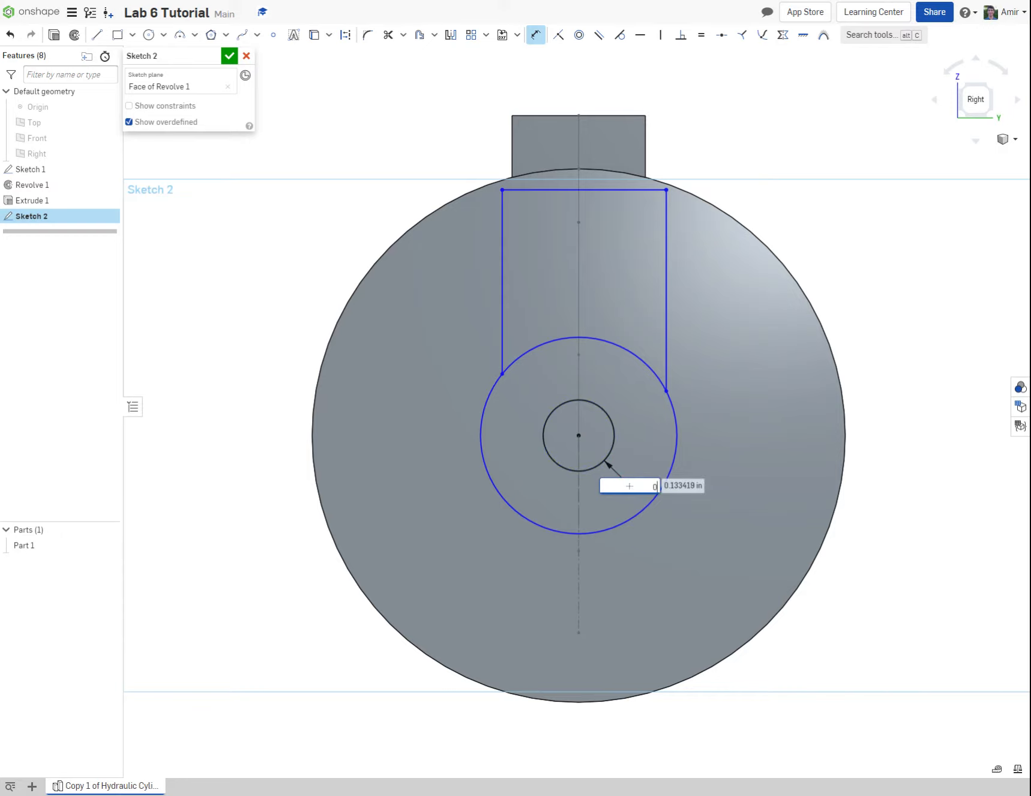
{"action": "type", "text": ".12"}
{"action": "key", "text": "Return"}
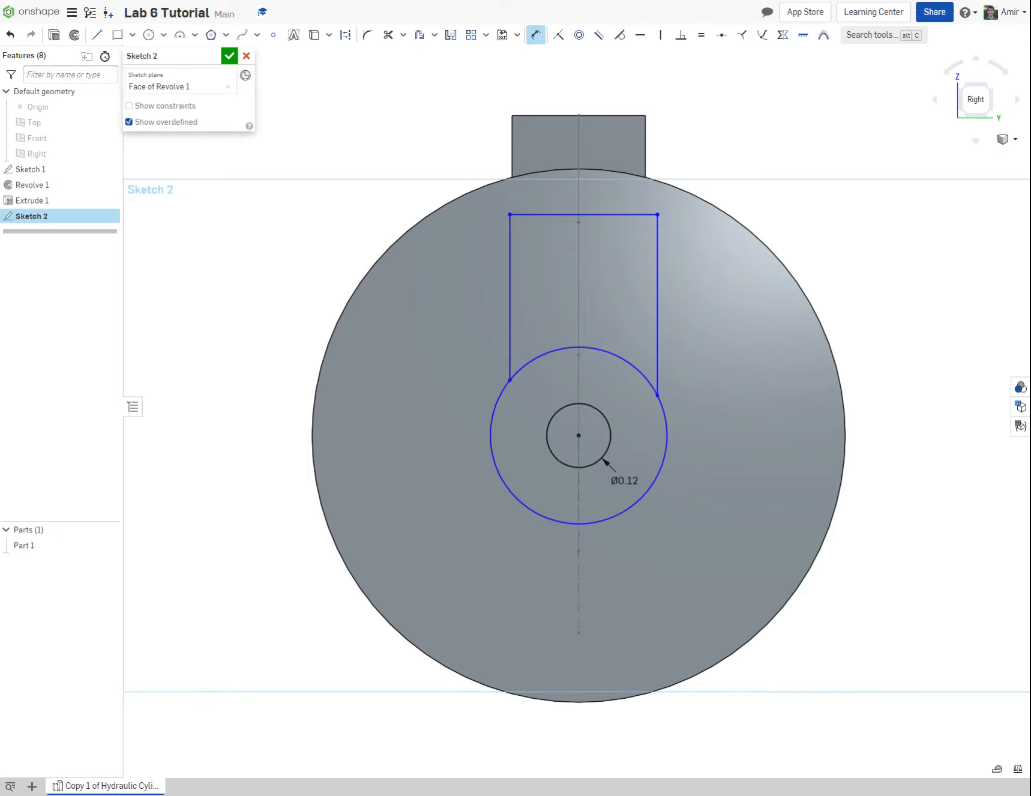
Dimension the outer circle with a diameter of 0.4 in
{"action": "left_click", "coordinate": [517, 489]}
{"action": "left_click", "coordinate": [466, 526]}
{"action": "key", "text": "BackSpace"}
{"action": "type", "text": "0.4"}
{"action": "key", "text": "Return"}
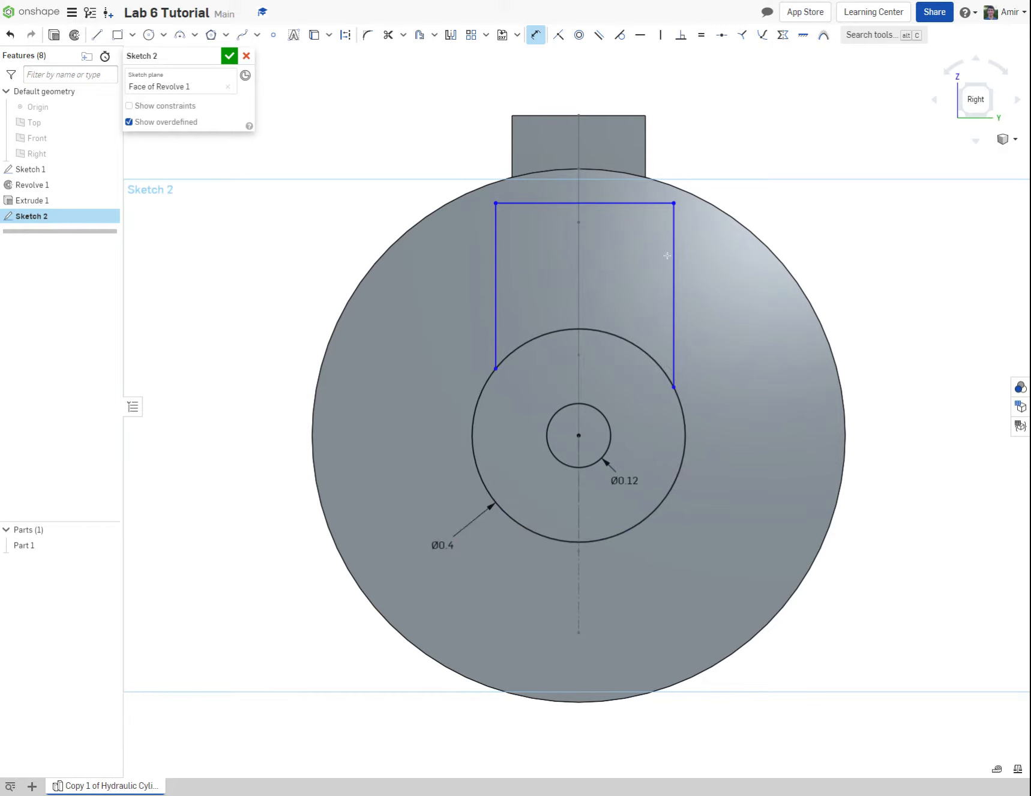
Dimension the horizontal top line at 0.6 in from the circles' center
{"action": "left_click", "coordinate": [586, 203]}
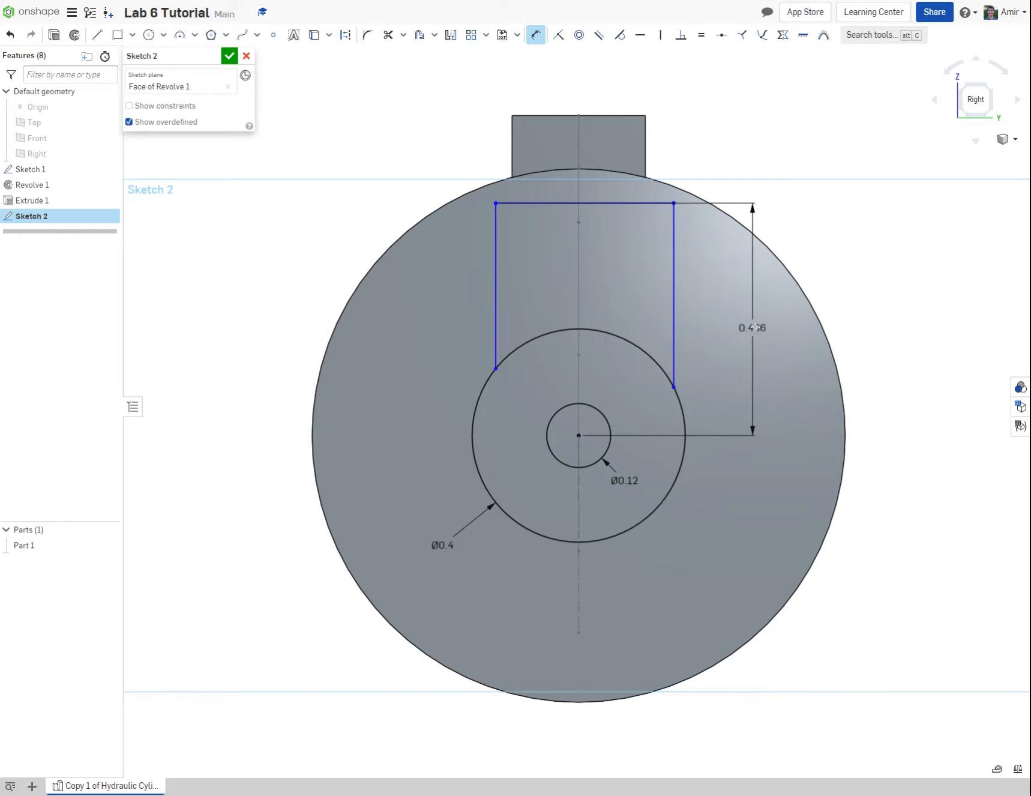
{"action": "left_click", "coordinate": [854, 317]}
{"action": "type", "text": "0.6"}
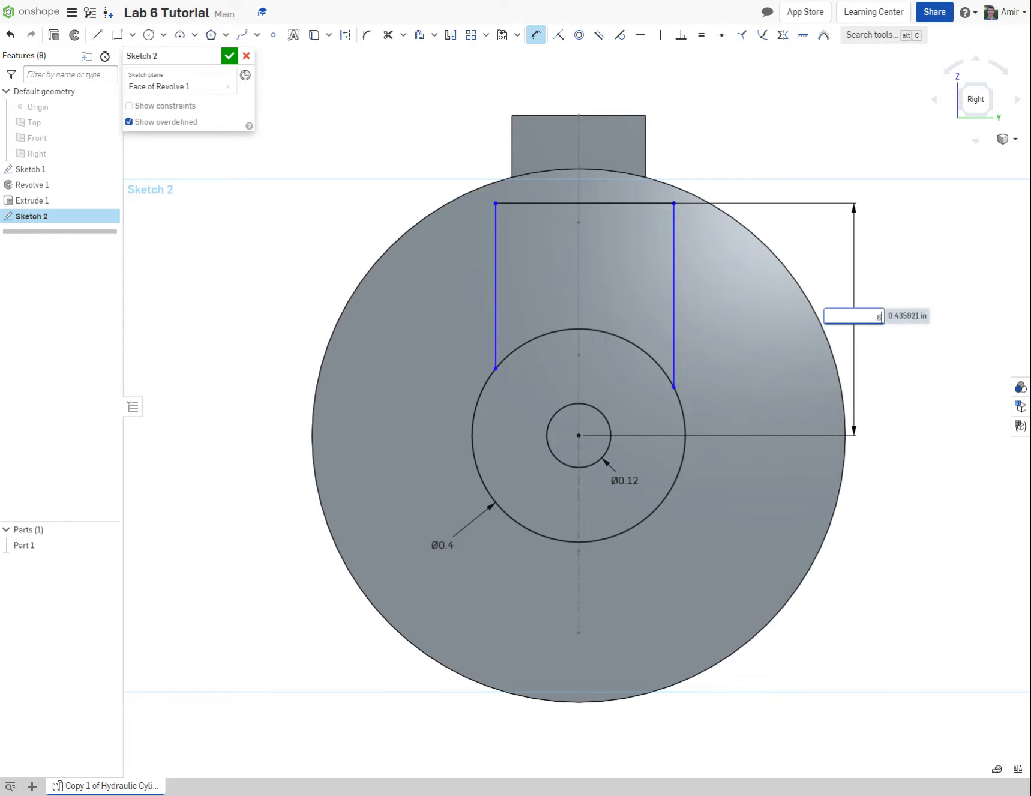
{"action": "key", "text": "Return"}
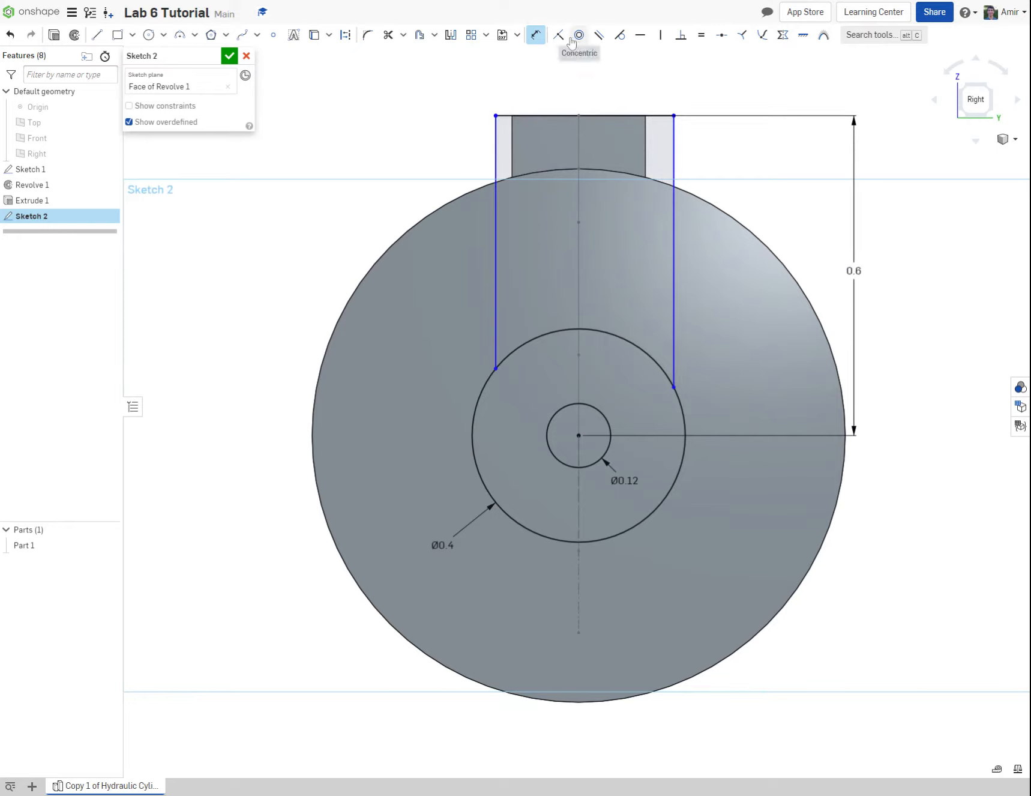
Make both vertical lines tangent to the outer circle and finish the sketch
{"action": "left_click", "coordinate": [619, 34]}
{"action": "left_click", "coordinate": [496, 345]}
{"action": "left_click", "coordinate": [514, 352]}
{"action": "left_click", "coordinate": [660, 366]}
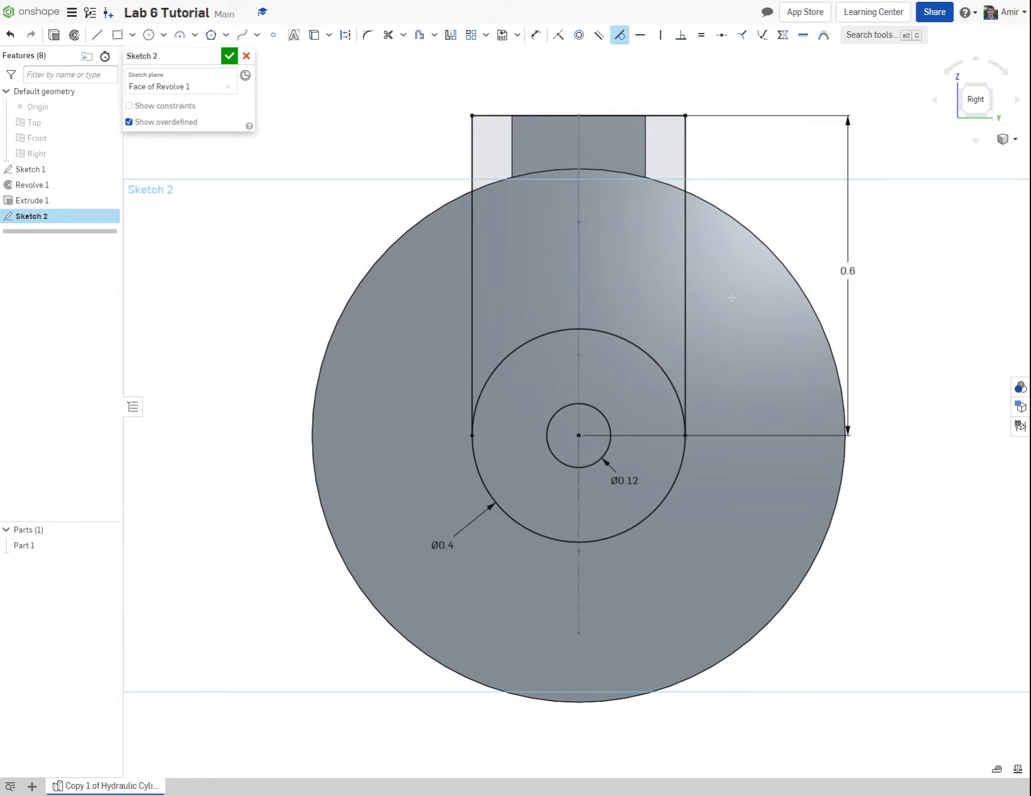
{"action": "left_click", "coordinate": [229, 55]}
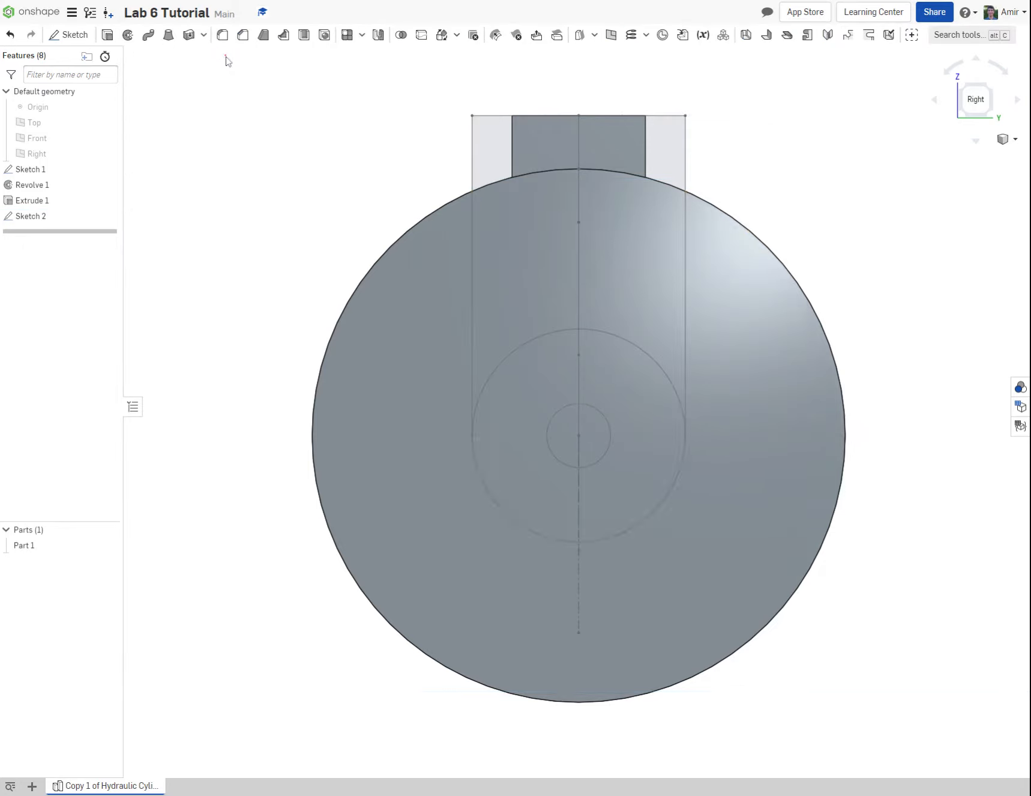
{"action": "left_click", "coordinate": [967, 90]}
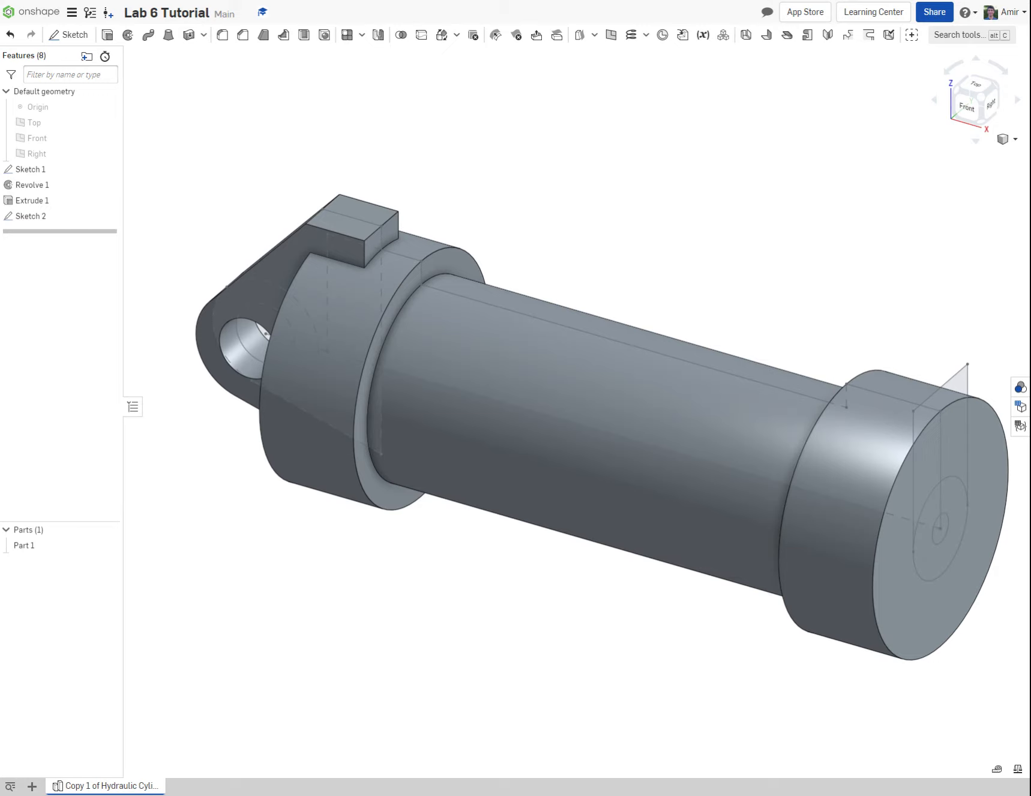
Extrude the port profile regions around the small circle on the end face outward 0.3 in, adding them to the body
{"action": "left_click", "coordinate": [107, 35]}
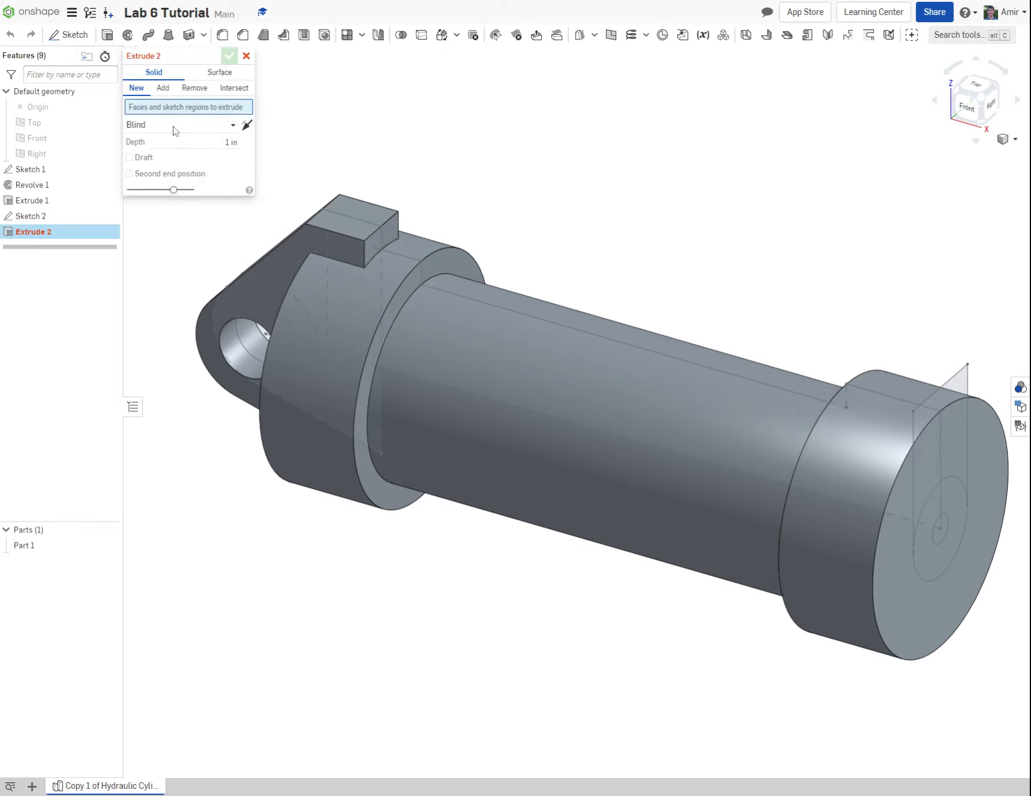
{"action": "left_click", "coordinate": [923, 530]}
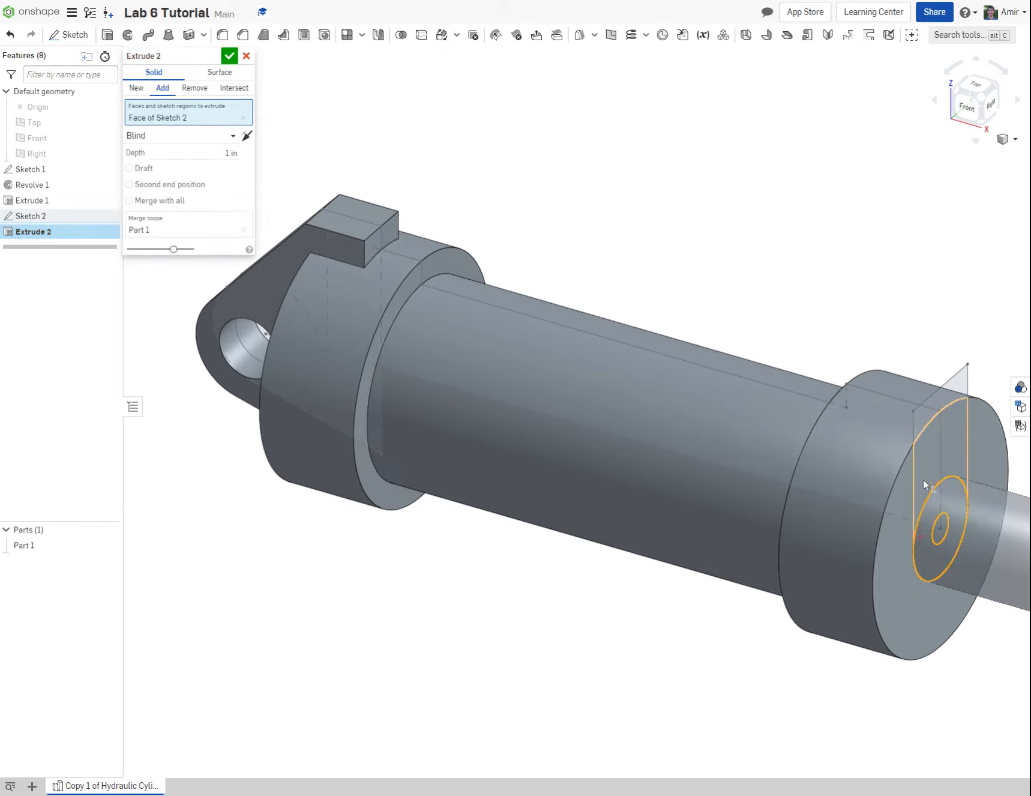
{"action": "left_click", "coordinate": [924, 440]}
{"action": "left_click", "coordinate": [925, 427]}
{"action": "left_click", "coordinate": [184, 178]}
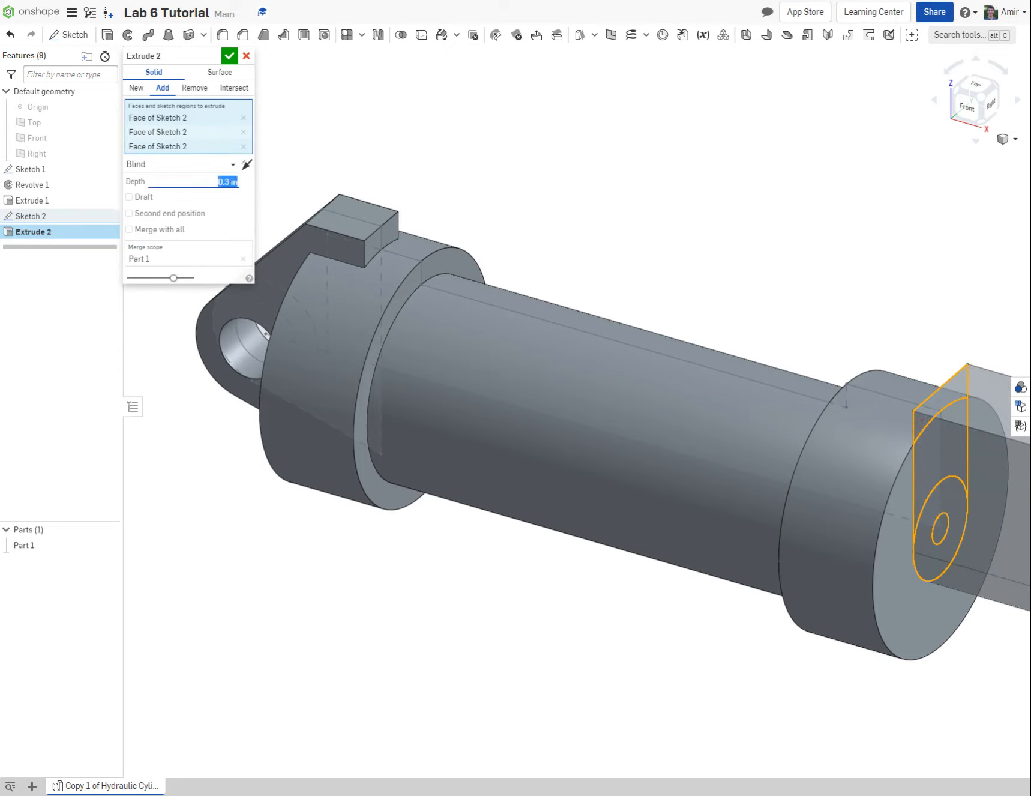
{"action": "left_click", "coordinate": [229, 56]}
Extrude the end block's overhanging inner face 0.05 in back over the collar, adding it to the body
{"action": "right_click_drag", "start_coordinate": [661, 323], "coordinate": [760, 324]}
{"action": "key", "text": "shift+e"}
{"action": "left_click", "coordinate": [795, 370]}
{"action": "right_click_drag", "start_coordinate": [795, 369], "coordinate": [688, 350]}
{"action": "left_click", "coordinate": [187, 152]}
{"action": "key", "text": "BackSpace"}
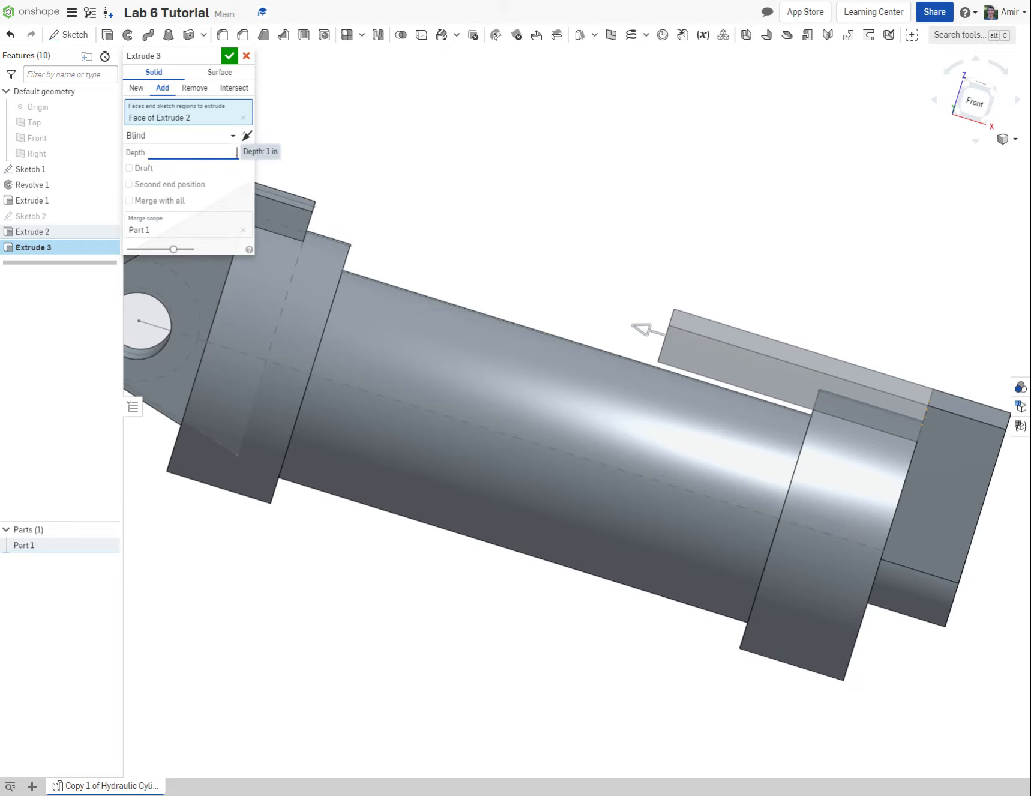
{"action": "type", "text": ".05"}
{"action": "key", "text": "Return"}
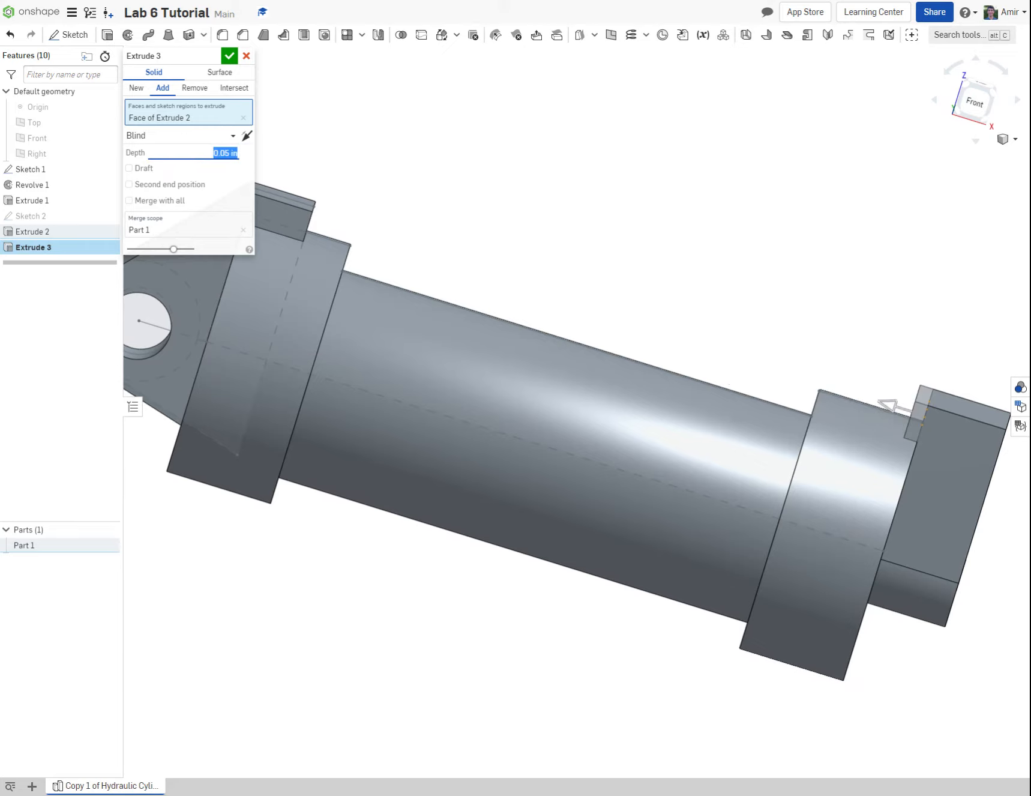
{"action": "left_click", "coordinate": [229, 56]}
{"action": "key", "text": "p"}
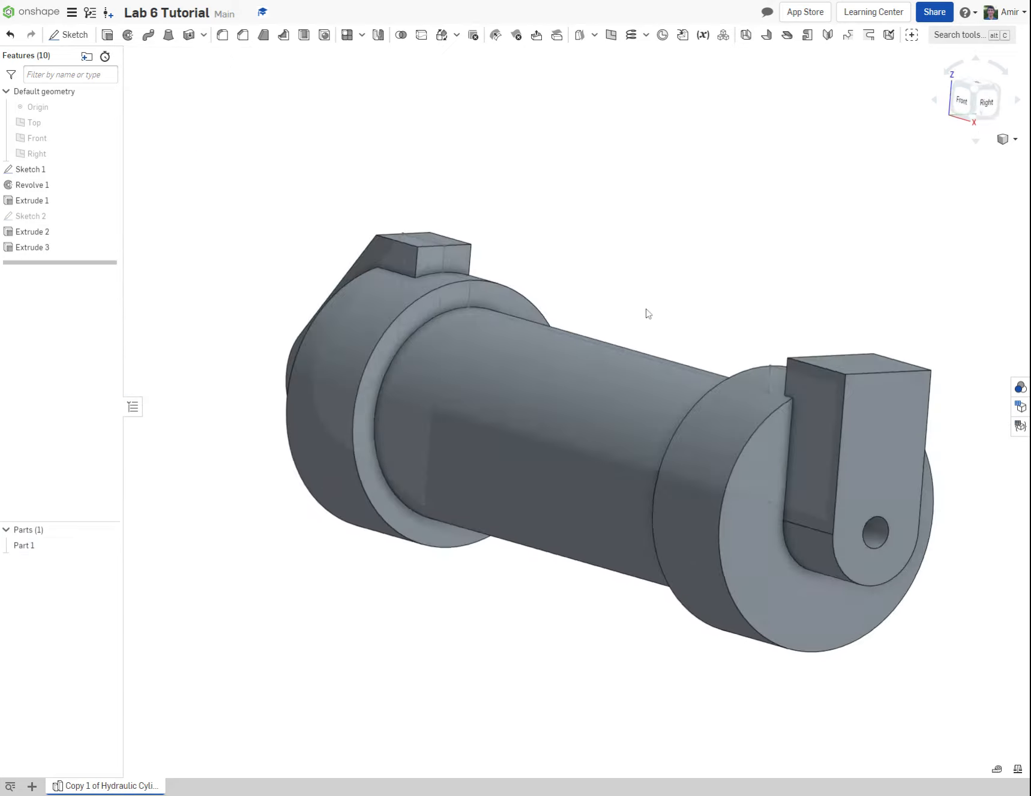
Start a sketch on the mounting lug's top face and draw a circle about 0.156 in in diameter centred on its midline
{"action": "mouse_move", "coordinate": [668, 315]}
{"action": "right_mouse_down"}
{"action": "mouse_move", "coordinate": [700, 319]}
{"action": "mouse_move", "coordinate": [673, 317]}
{"action": "right_mouse_up"}
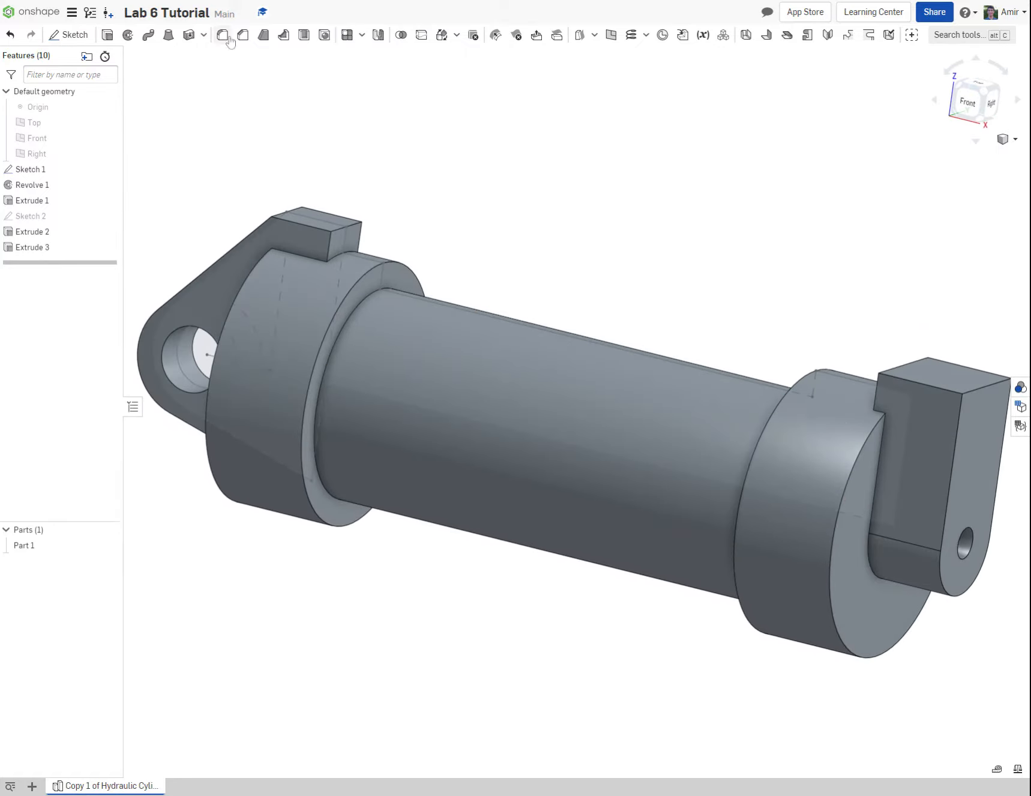
{"action": "left_click", "coordinate": [93, 36]}
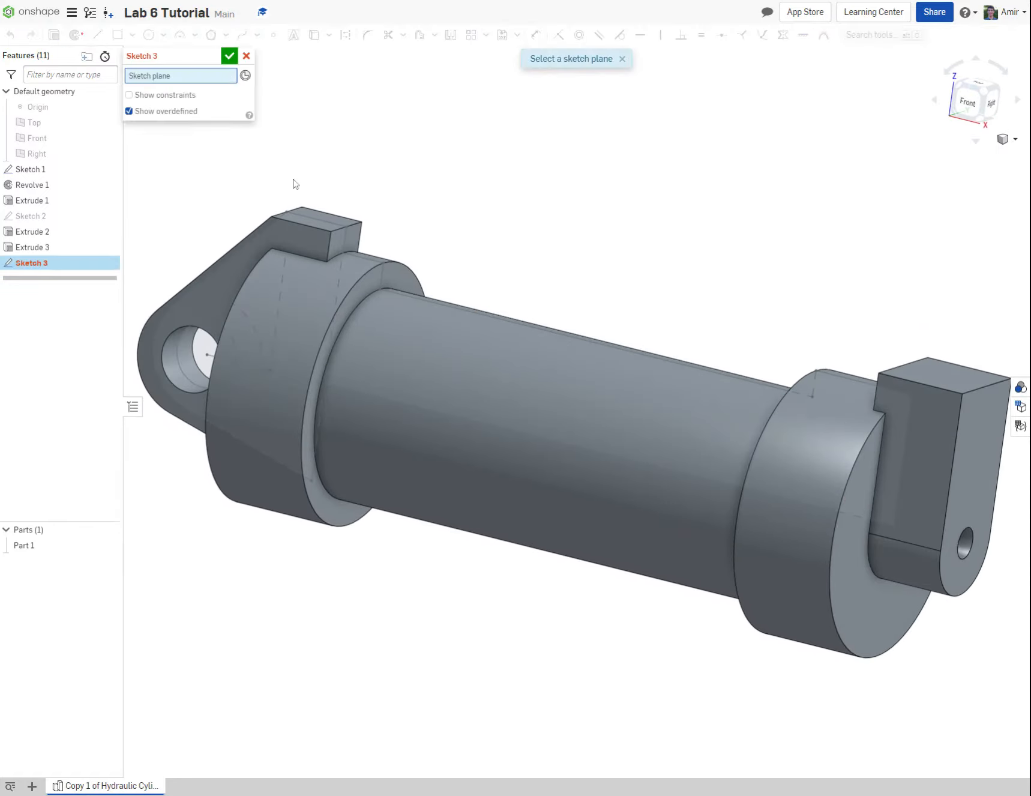
{"action": "left_click", "coordinate": [316, 218]}
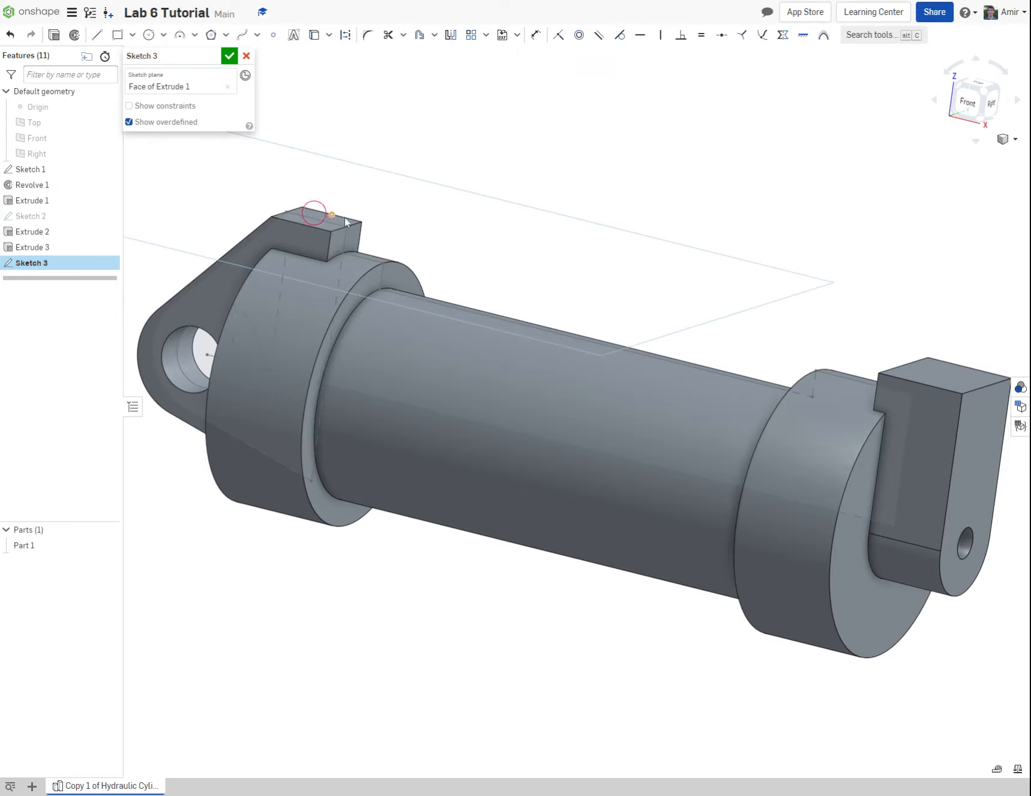
{"action": "left_click", "coordinate": [978, 87]}
{"action": "left_click", "coordinate": [149, 35]}
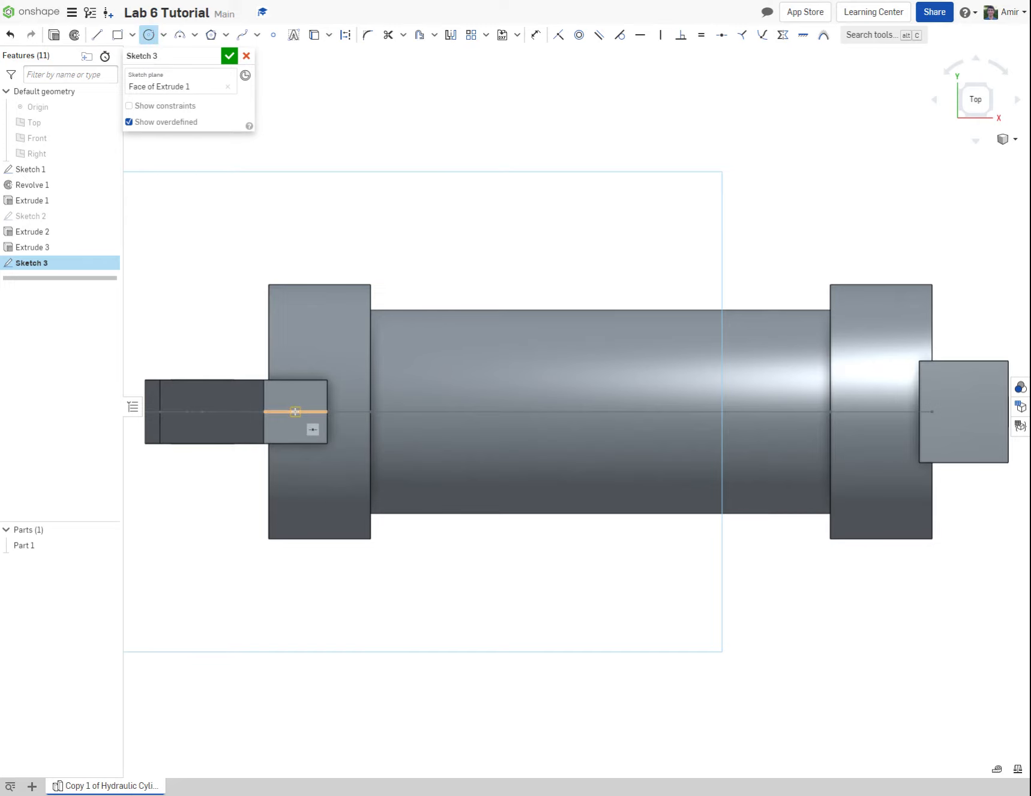
{"action": "left_click", "coordinate": [295, 412]}
{"action": "left_click", "coordinate": [295, 392]}
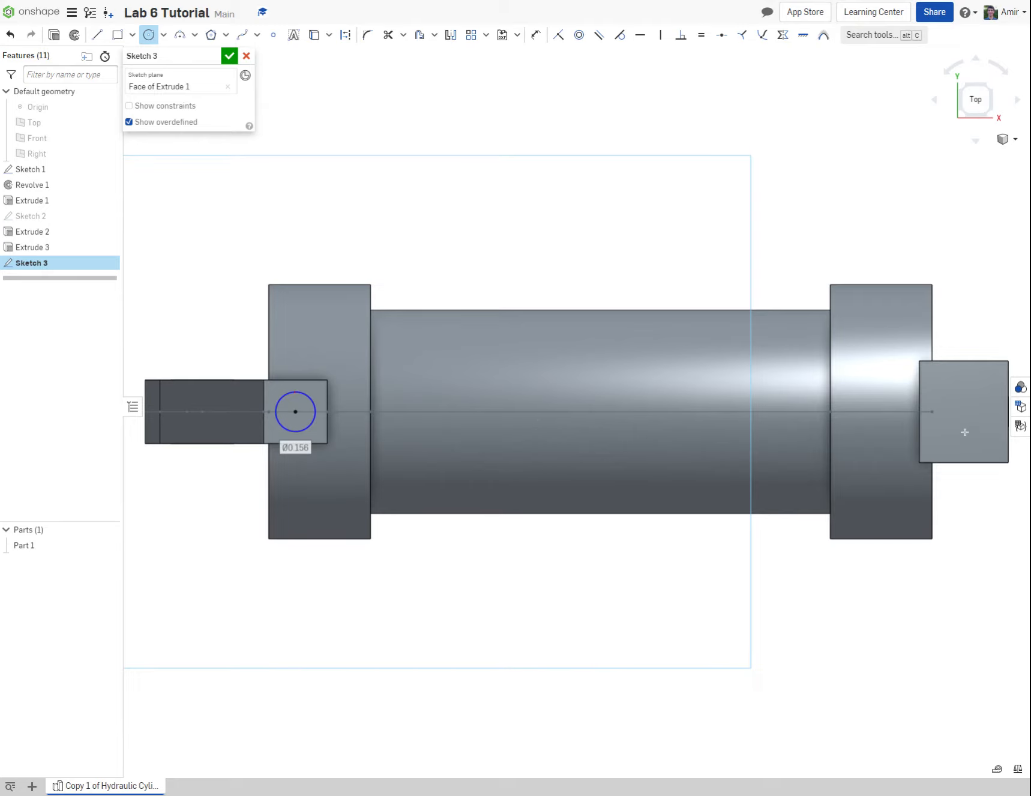
Draw a circle on the end block's top and align its centre vertically with the block's edge midpoint
{"action": "left_click", "coordinate": [963, 412]}
{"action": "left_click", "coordinate": [967, 381]}
{"action": "key", "text": "Escape"}
{"action": "left_click", "coordinate": [964, 462]}
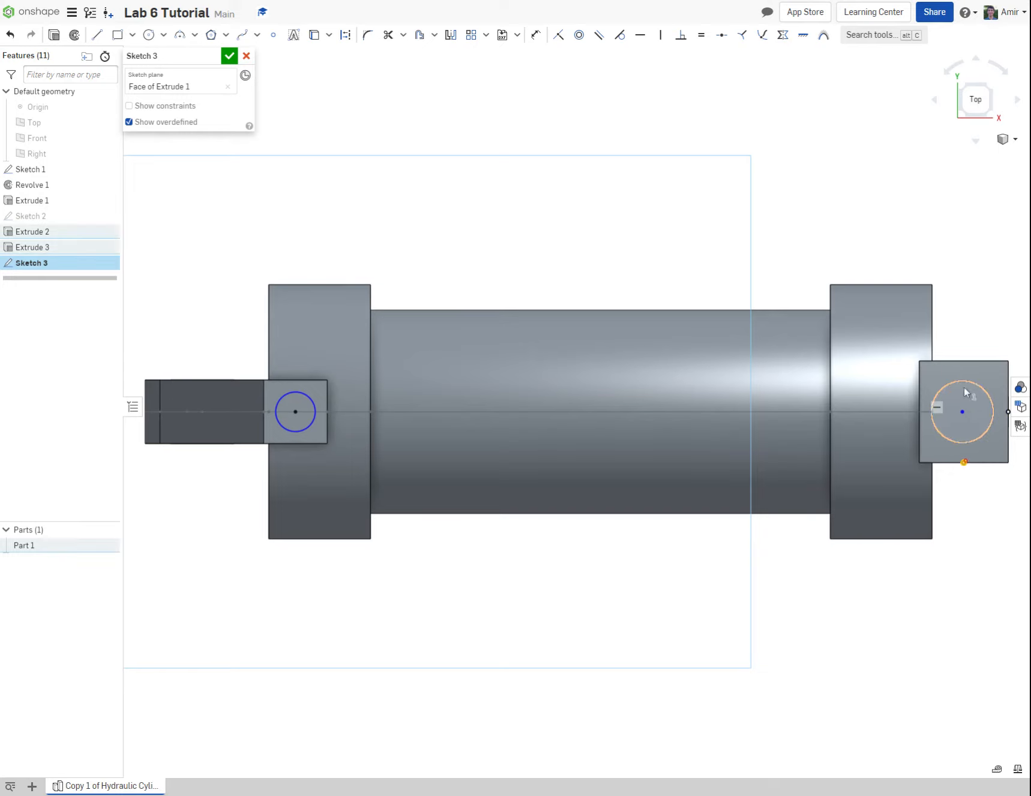
{"action": "left_click", "coordinate": [660, 34]}
{"action": "left_click", "coordinate": [963, 413]}
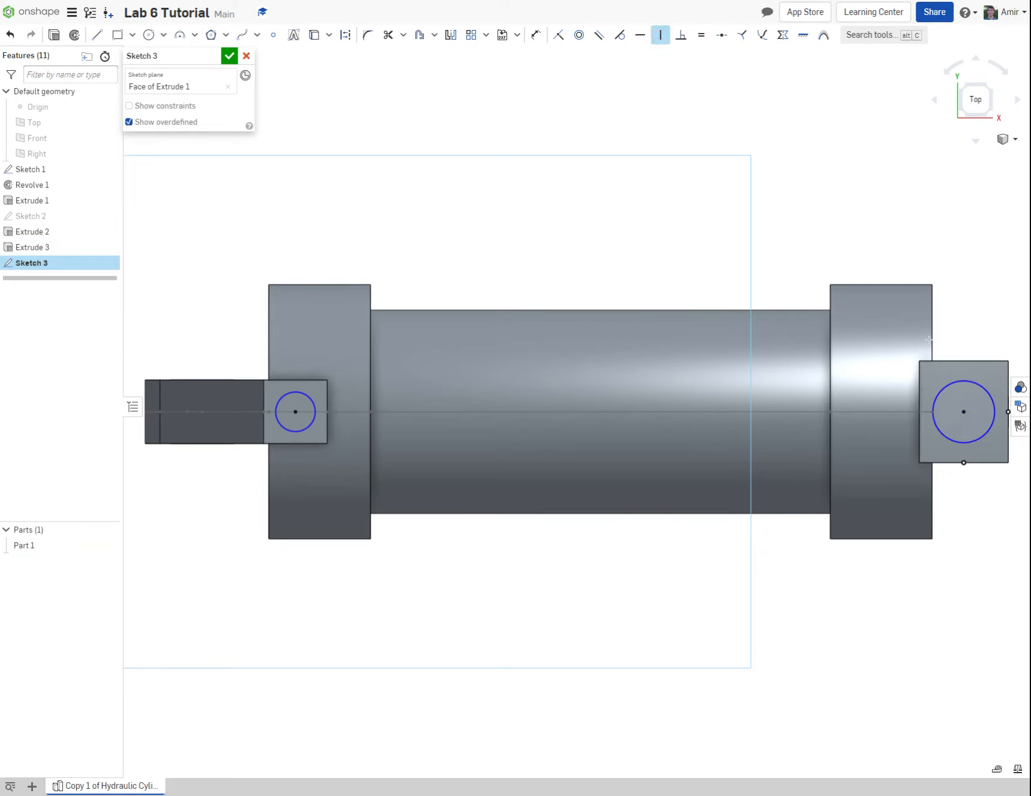
{"action": "key", "text": "Escape"}
Dimension the circle on the mounting lug with a diameter of 0.125 in
{"action": "left_click", "coordinate": [532, 36]}
{"action": "left_click", "coordinate": [281, 401]}
{"action": "left_click", "coordinate": [242, 354]}
{"action": "type", "text": "0.125"}
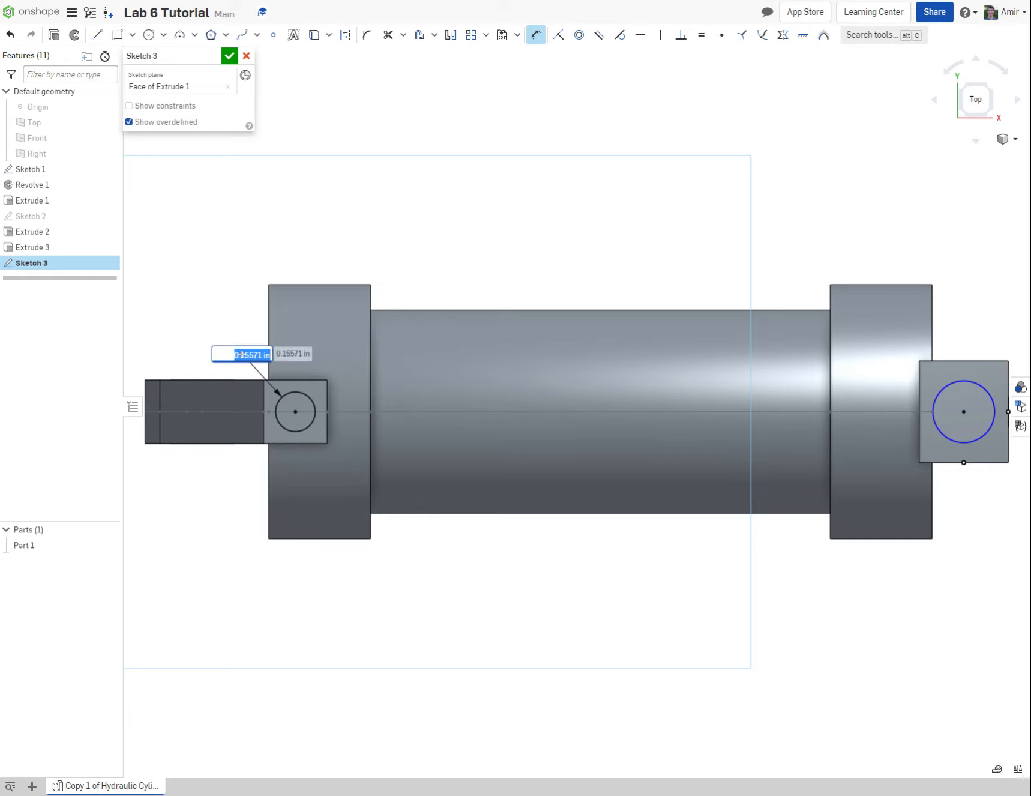
{"action": "key", "text": "Return"}
{"action": "key", "text": "Escape"}
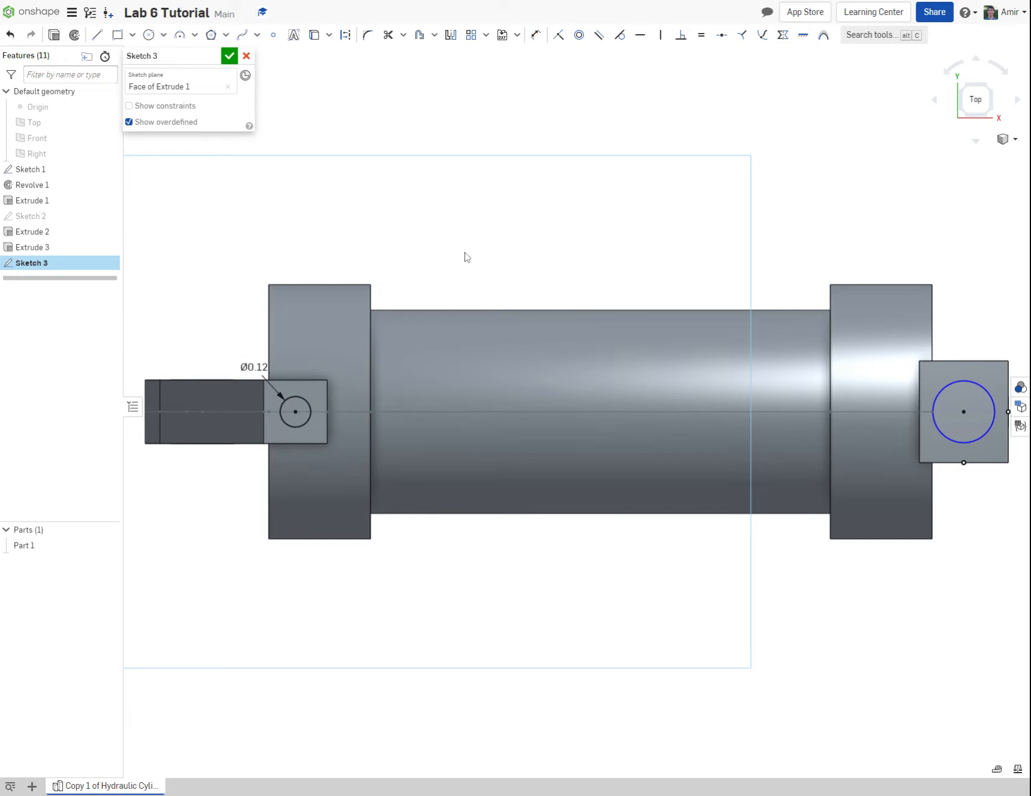
Make the end block's circle equal to the lug's circle and finish the sketch
{"action": "left_click", "coordinate": [701, 35]}
{"action": "left_click", "coordinate": [309, 405]}
{"action": "left_click", "coordinate": [947, 386]}
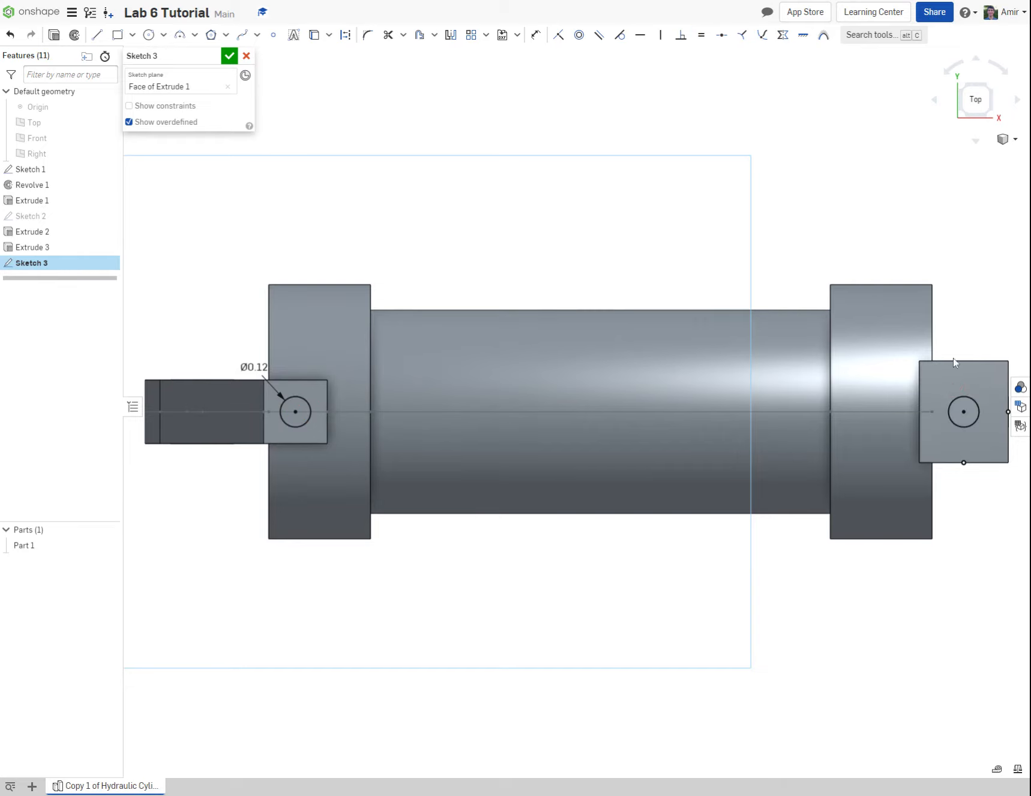
{"action": "left_click", "coordinate": [229, 55]}
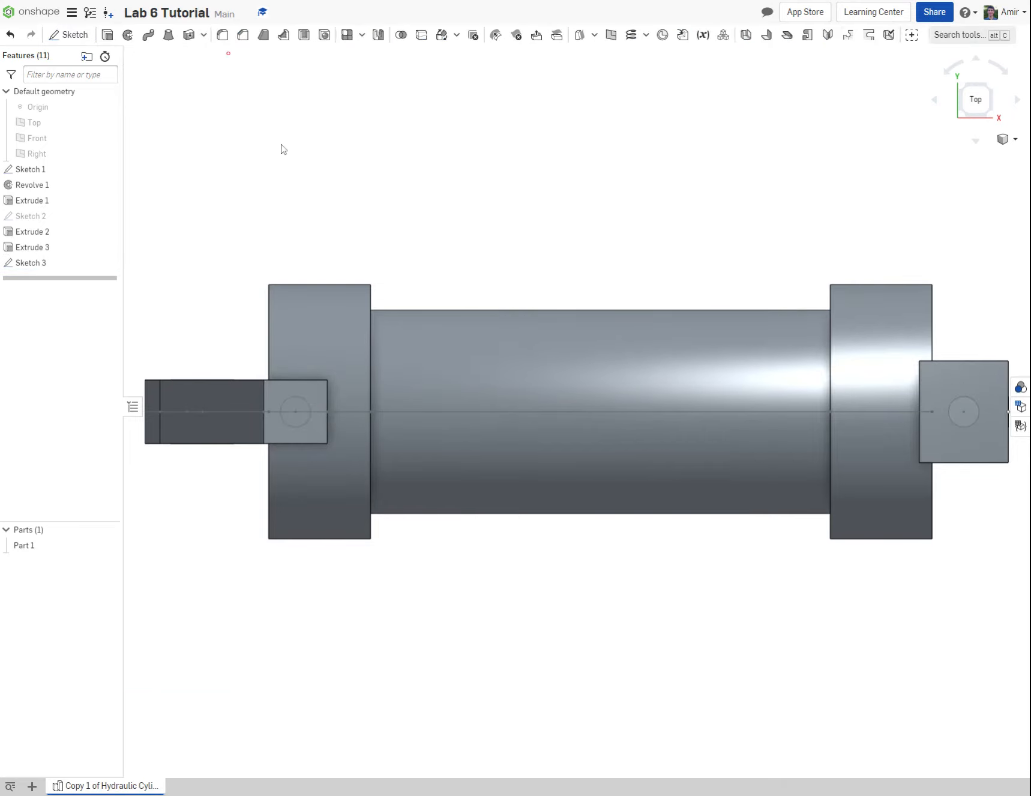
Cut the lug's circle 0.7 in down into the body as a Remove extrude
{"action": "right_click_drag", "start_coordinate": [522, 343], "coordinate": [518, 289]}
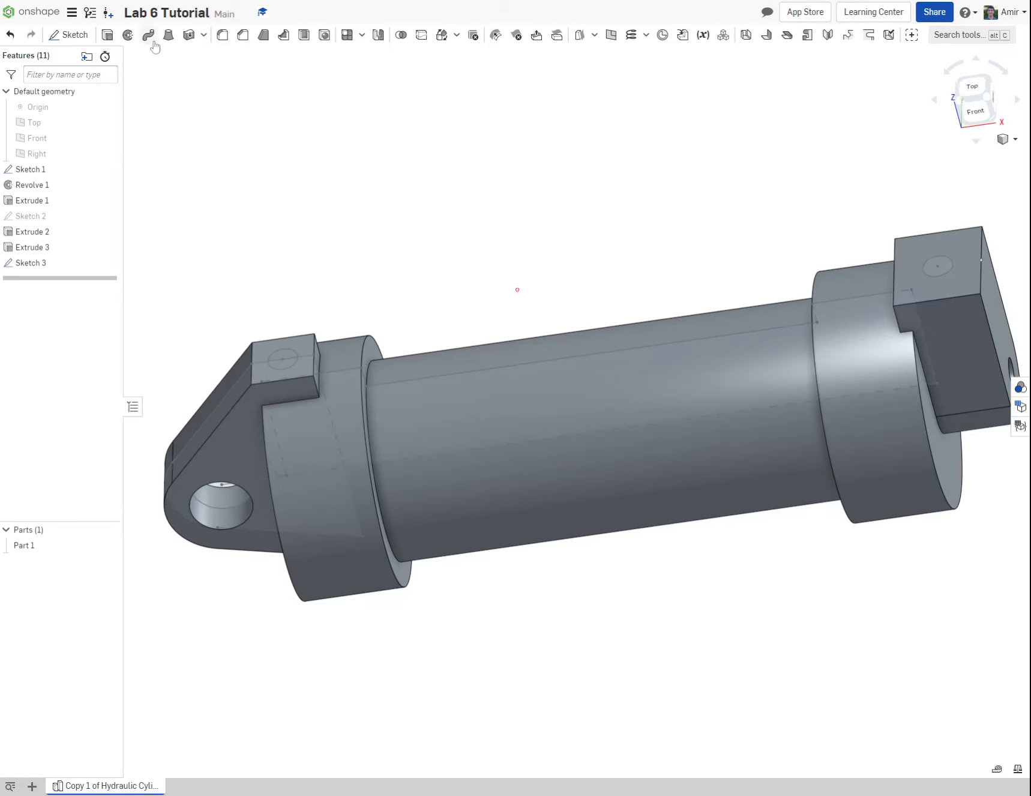
{"action": "left_click", "coordinate": [107, 35]}
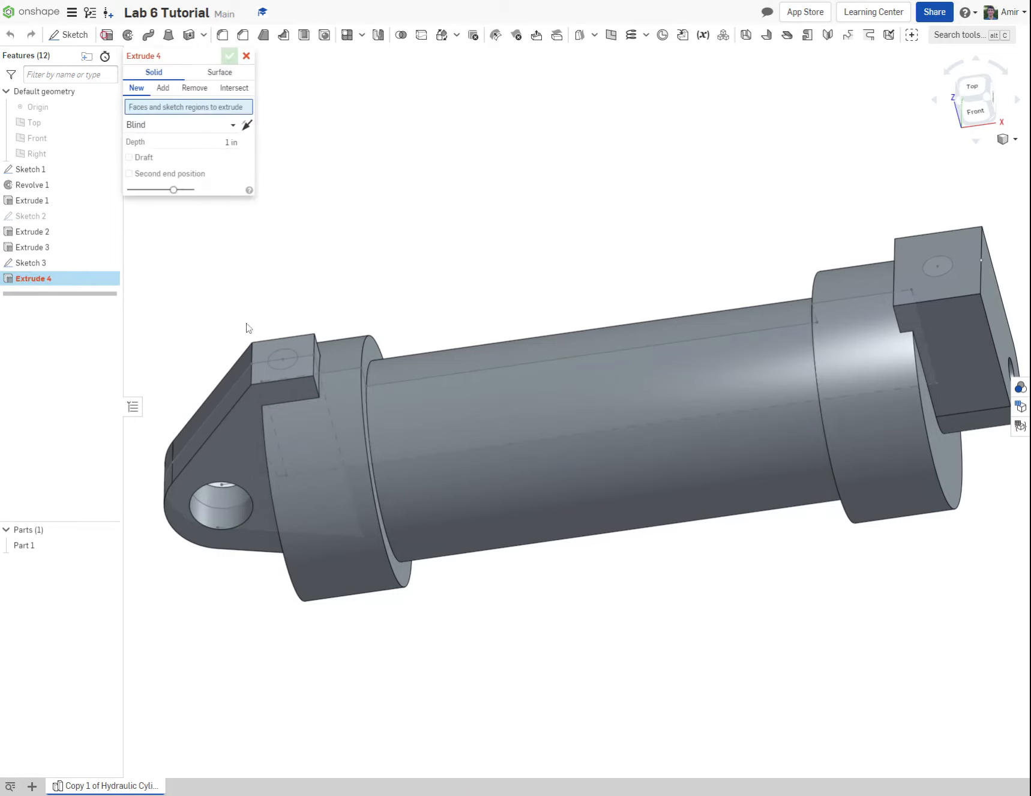
{"action": "left_click", "coordinate": [281, 360]}
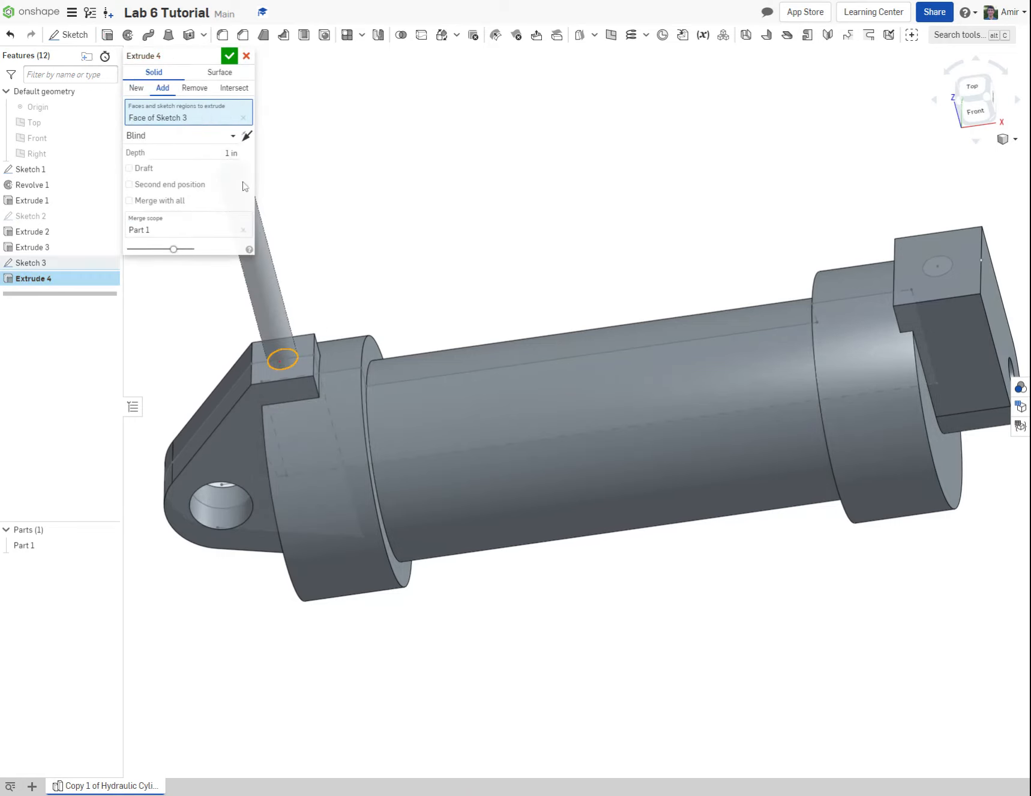
{"action": "left_click", "coordinate": [246, 137]}
{"action": "left_click", "coordinate": [215, 153]}
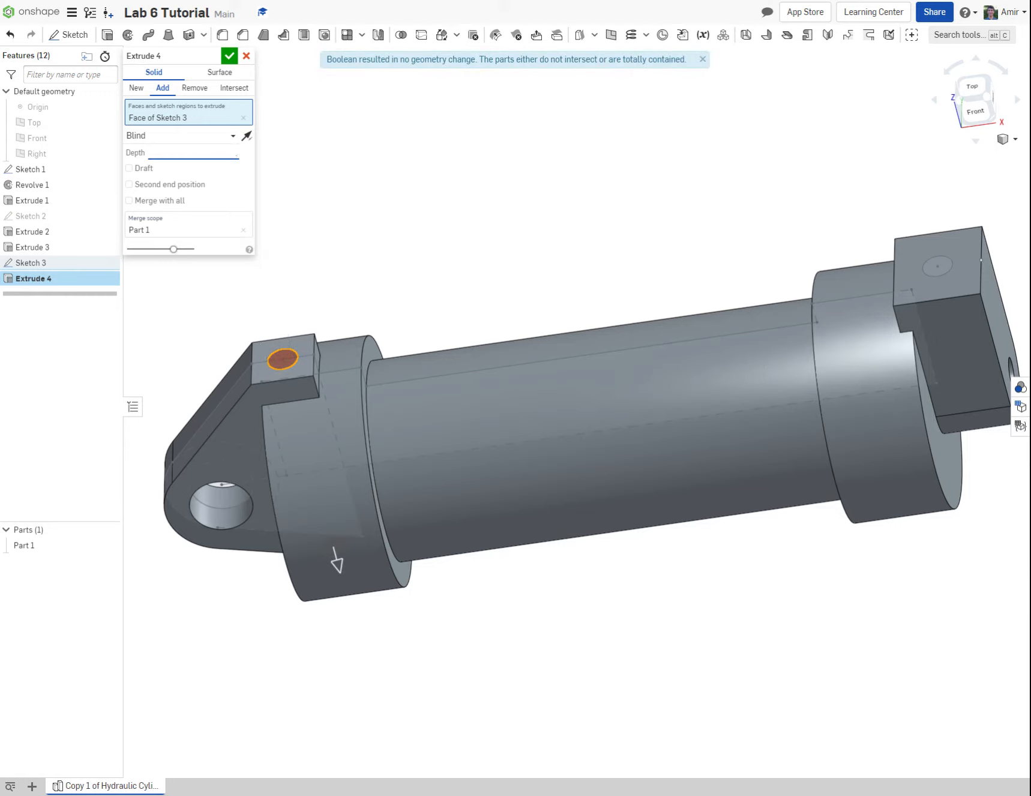
{"action": "type", "text": ".7"}
{"action": "left_click", "coordinate": [195, 87]}
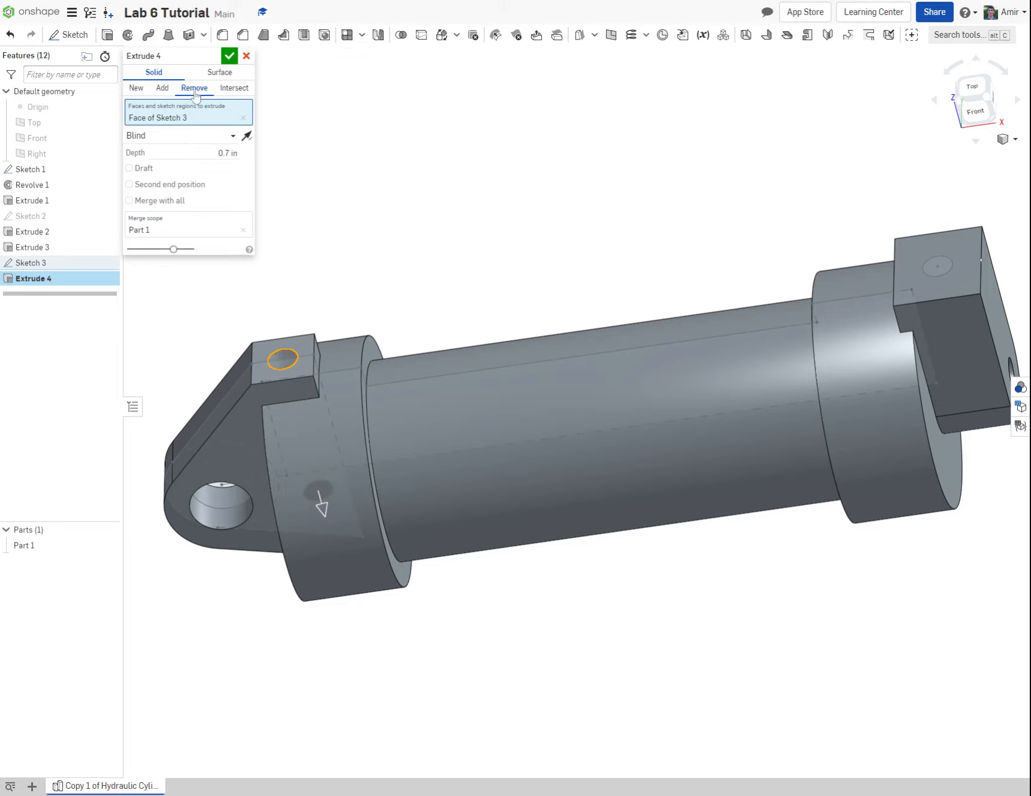
{"action": "right_click_drag", "start_coordinate": [325, 410], "coordinate": [333, 370]}
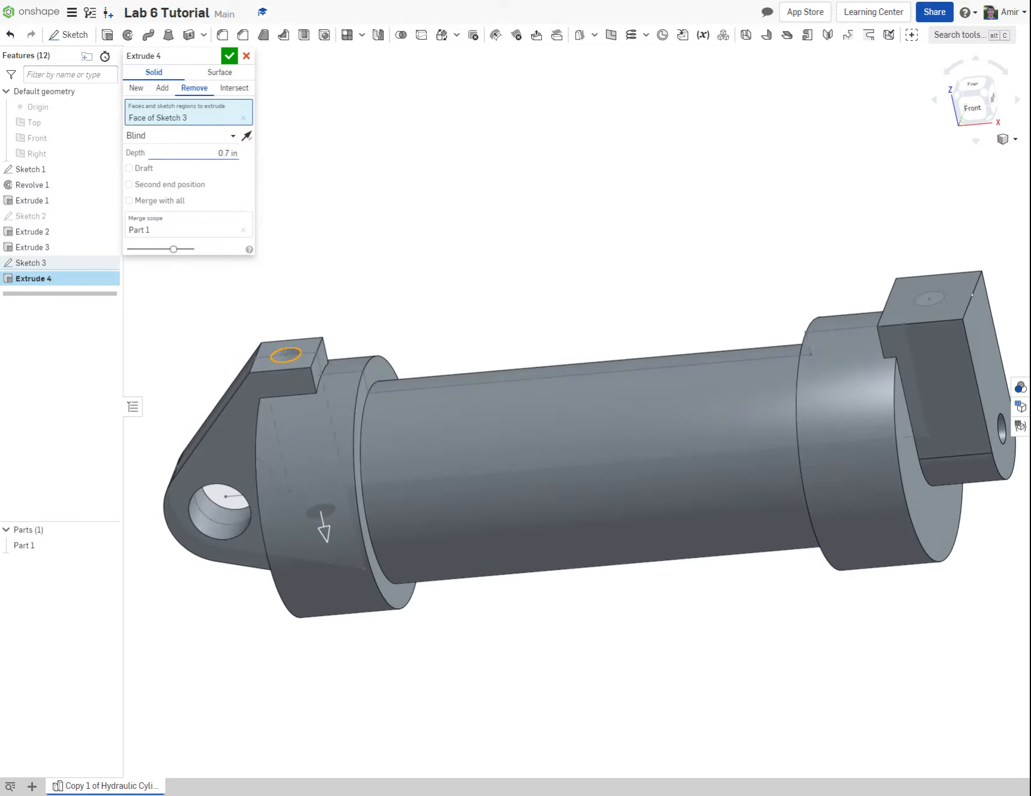
{"action": "left_click", "coordinate": [228, 56]}
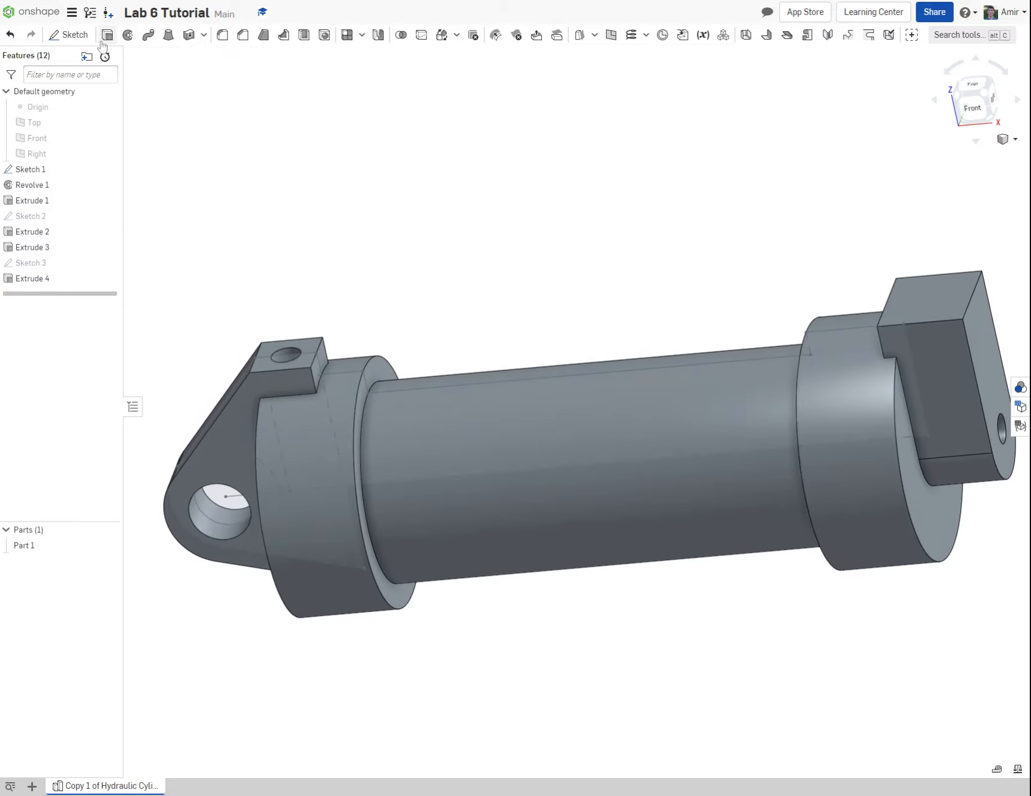
Show the hole sketch again and cut the end block's circle 0.41 in deep as a Remove extrude
{"action": "left_click", "coordinate": [108, 263]}
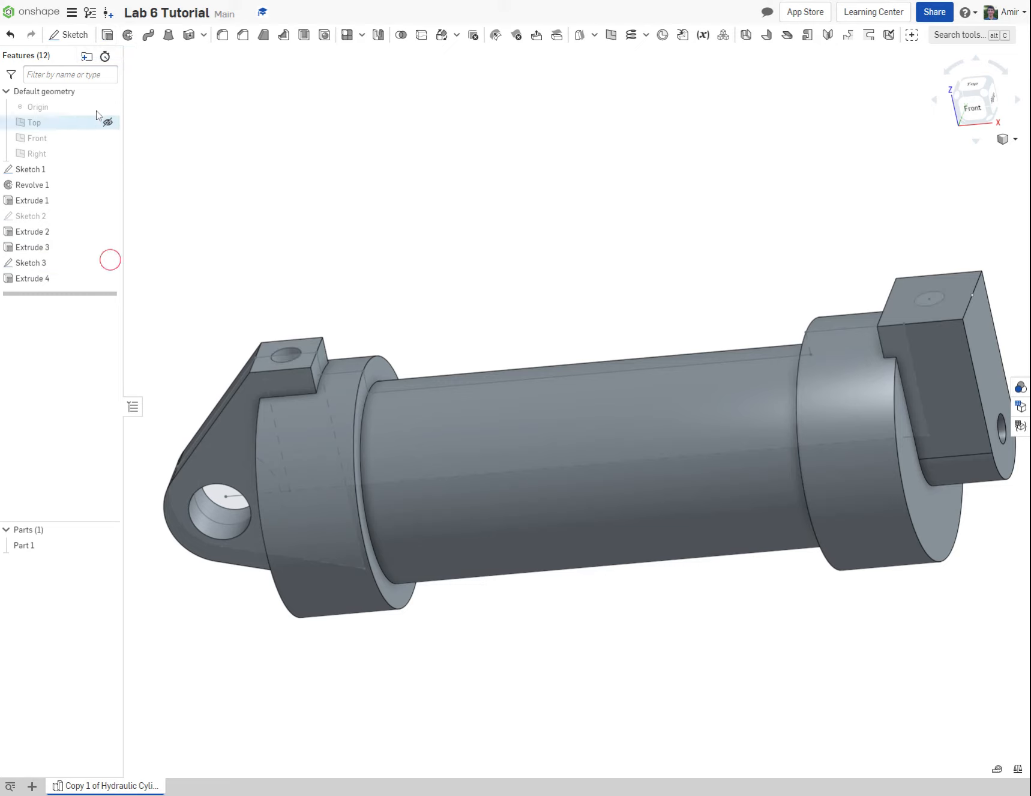
{"action": "left_click", "coordinate": [929, 297]}
{"action": "left_click", "coordinate": [231, 135]}
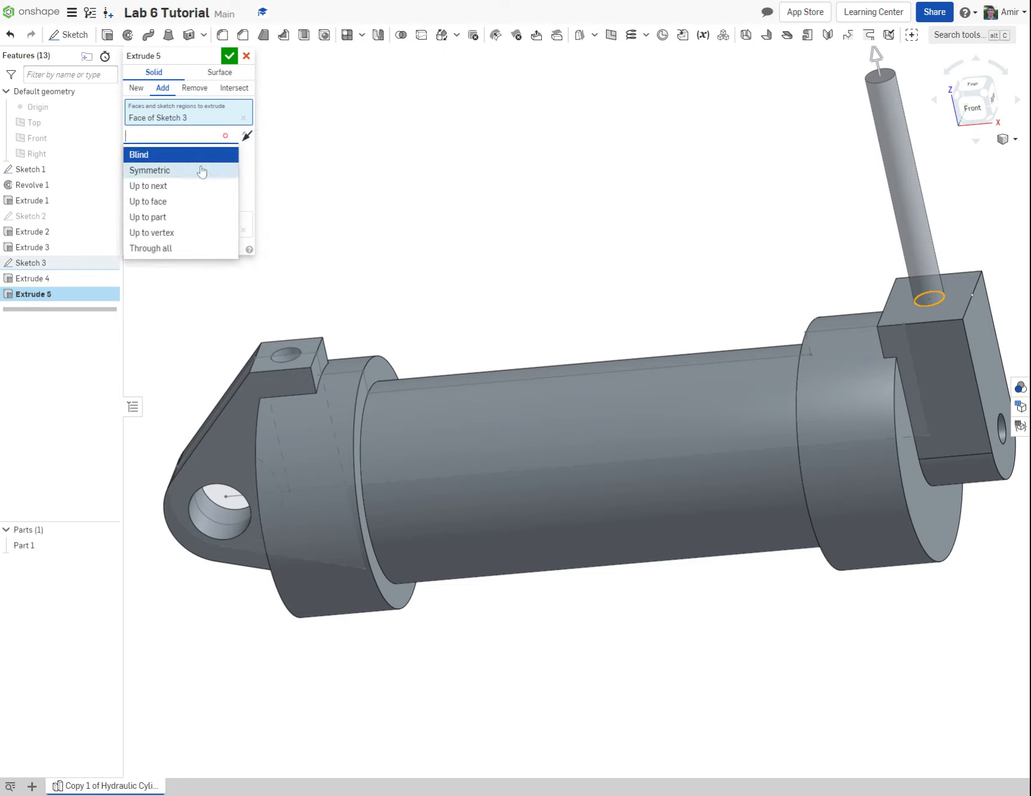
{"action": "left_click", "coordinate": [186, 89]}
{"action": "left_click", "coordinate": [203, 152]}
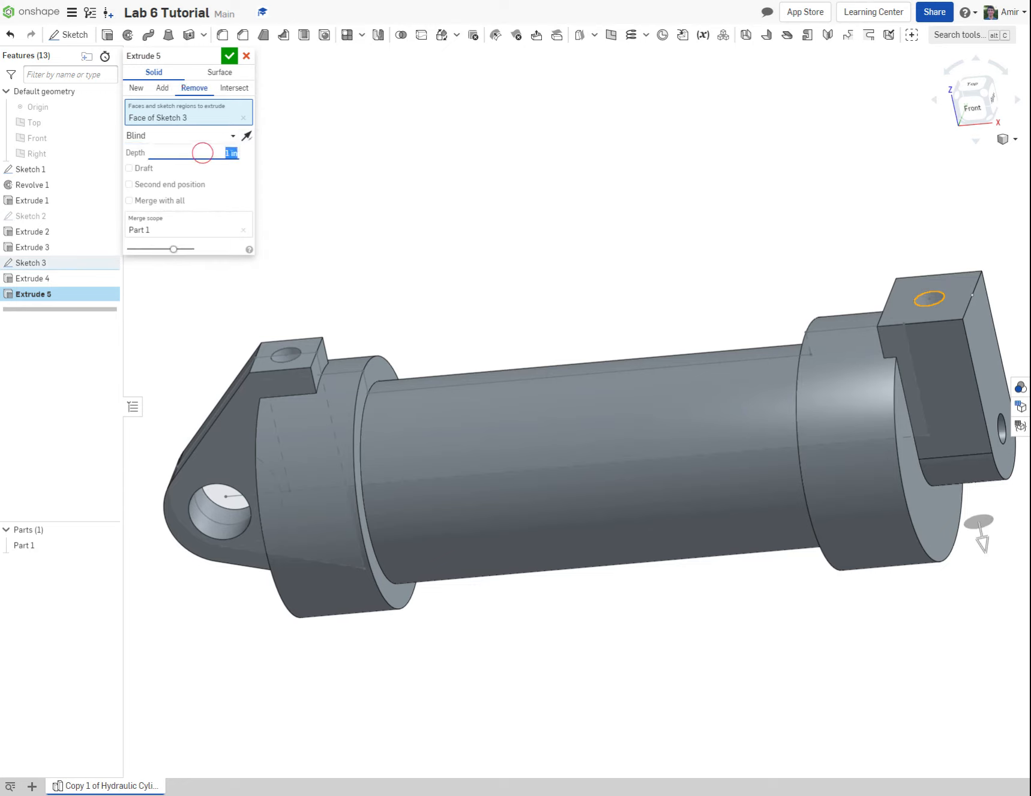
{"action": "type", "text": ".41"}
{"action": "key", "text": "Return"}
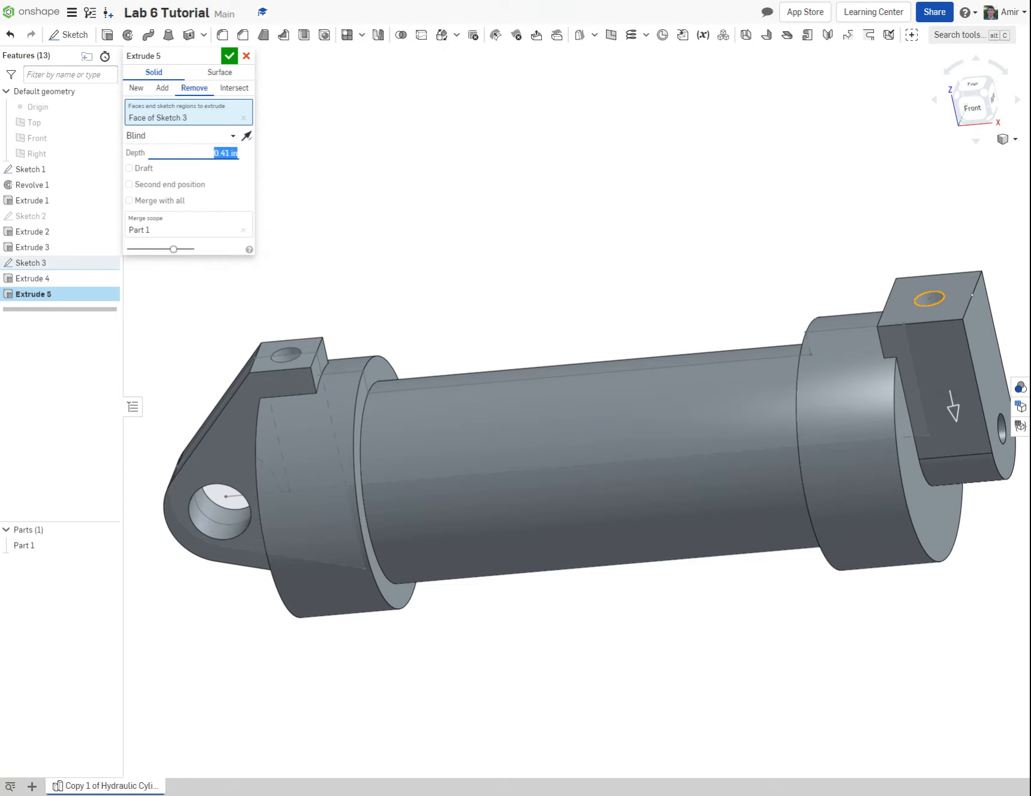
{"action": "left_click", "coordinate": [230, 59]}
Start a fillet on the cylinder tube's face and the lug-side collar's outer face with a radius of 0.05 in
{"action": "mouse_move", "coordinate": [608, 389]}
{"action": "right_mouse_down"}
{"action": "mouse_move", "coordinate": [632, 357]}
{"action": "mouse_move", "coordinate": [623, 357]}
{"action": "mouse_move", "coordinate": [608, 401]}
{"action": "mouse_move", "coordinate": [648, 433]}
{"action": "mouse_move", "coordinate": [607, 398]}
{"action": "mouse_move", "coordinate": [600, 372]}
{"action": "right_mouse_up"}
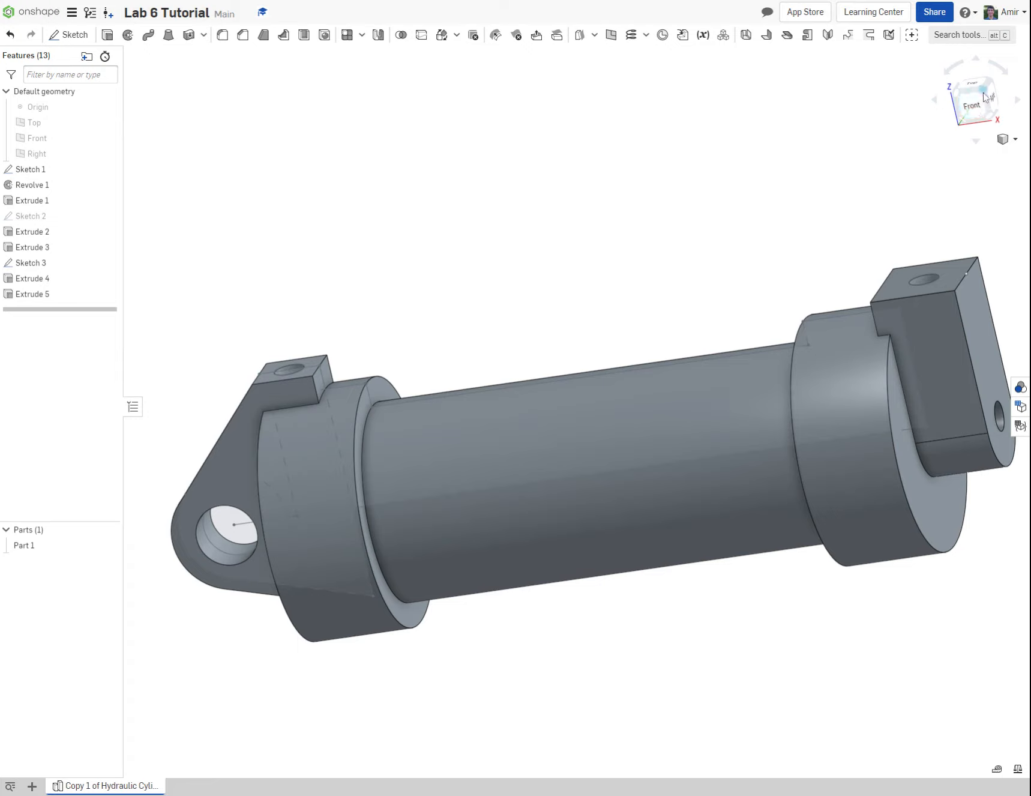
{"action": "left_click", "coordinate": [977, 118]}
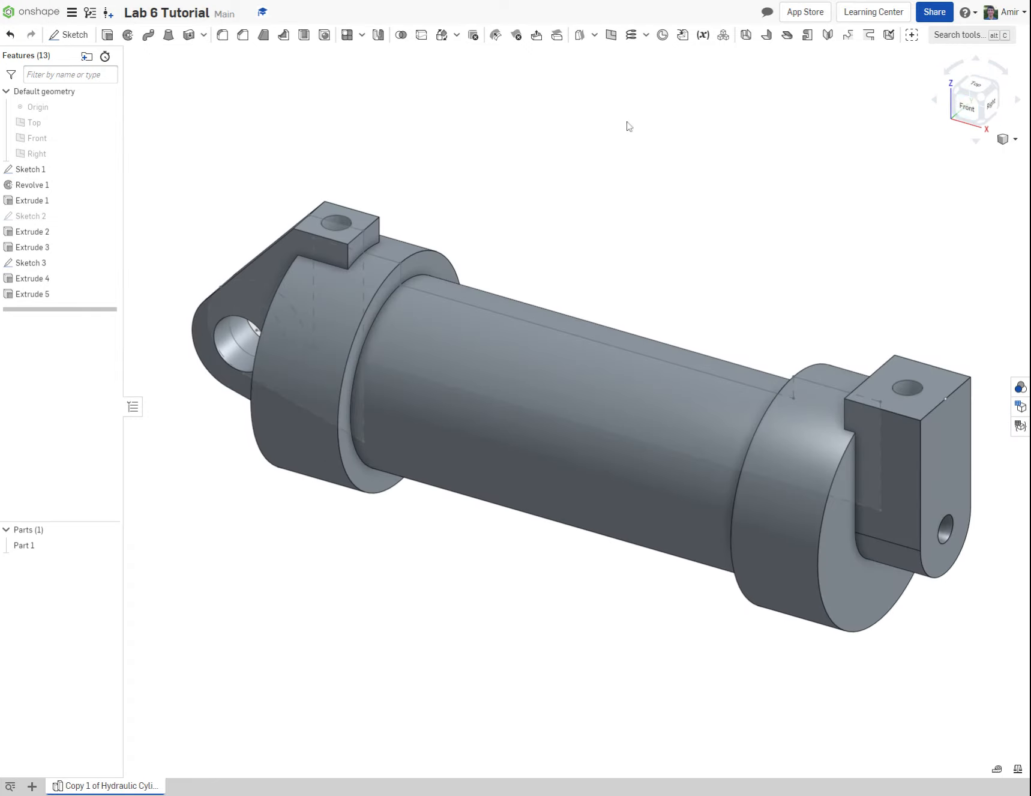
{"action": "left_click", "coordinate": [222, 36]}
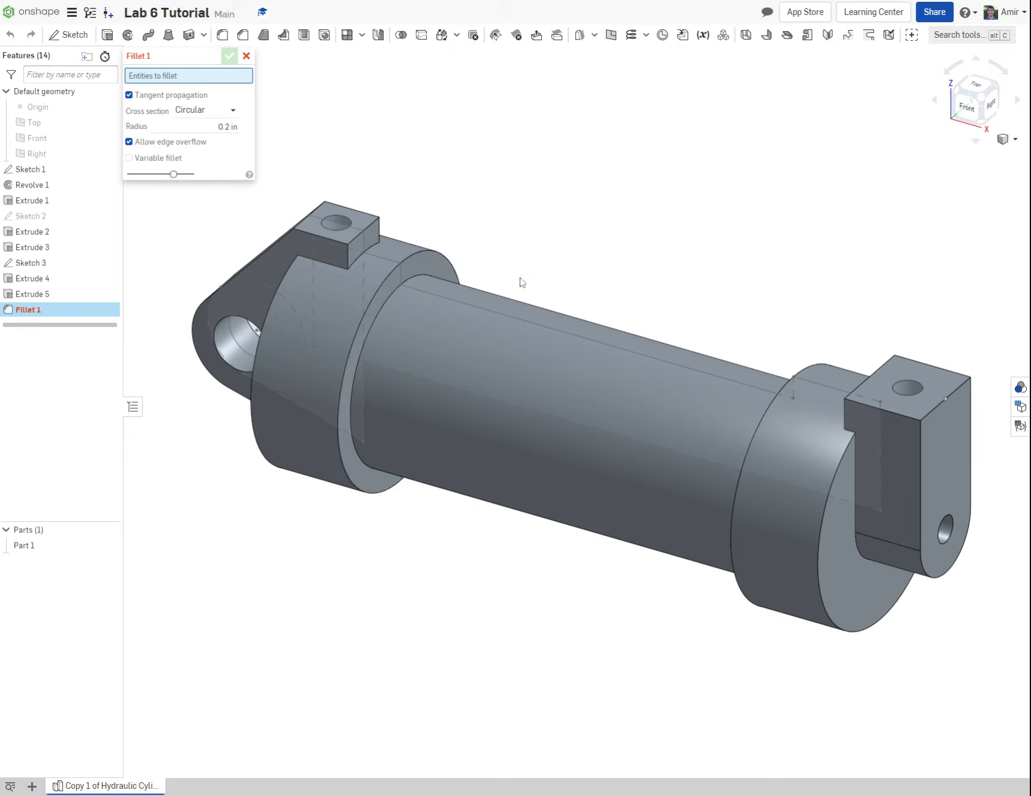
{"action": "left_click", "coordinate": [484, 358]}
{"action": "left_click", "coordinate": [341, 321]}
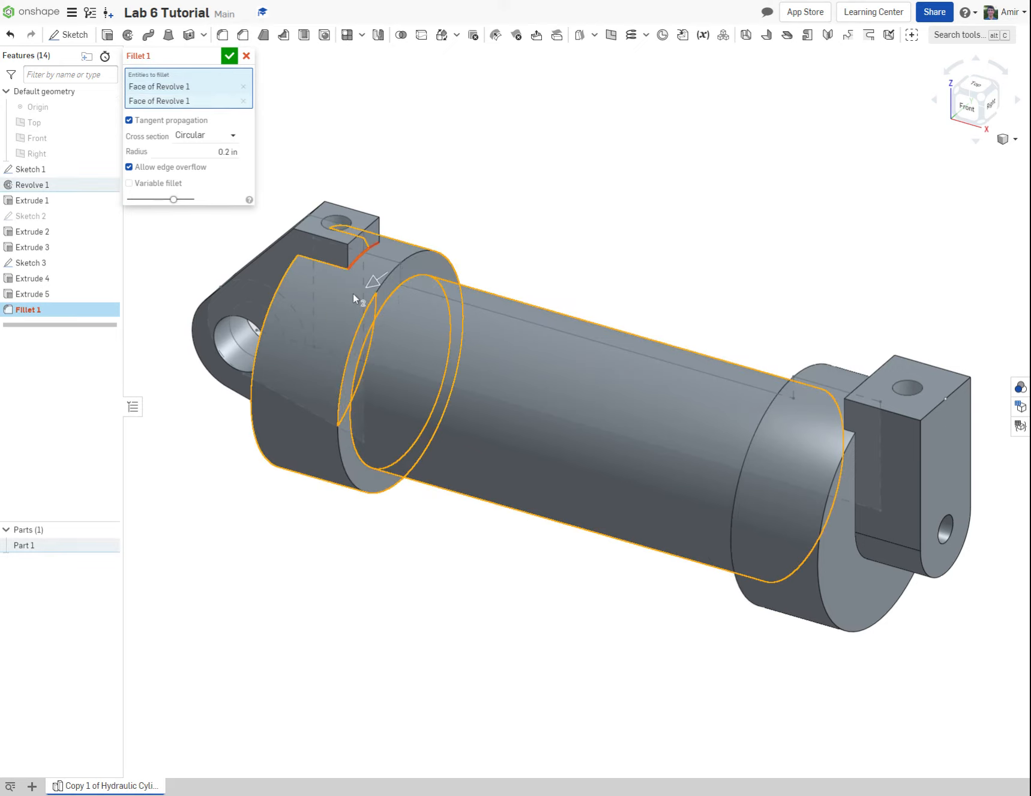
{"action": "left_click", "coordinate": [204, 151]}
{"action": "key", "text": "Return"}
Add the end-block-side collar's outer and end faces and the end block's side and rounded bottom faces to the fillet
{"action": "left_click", "coordinate": [773, 526]}
{"action": "left_click", "coordinate": [838, 558]}
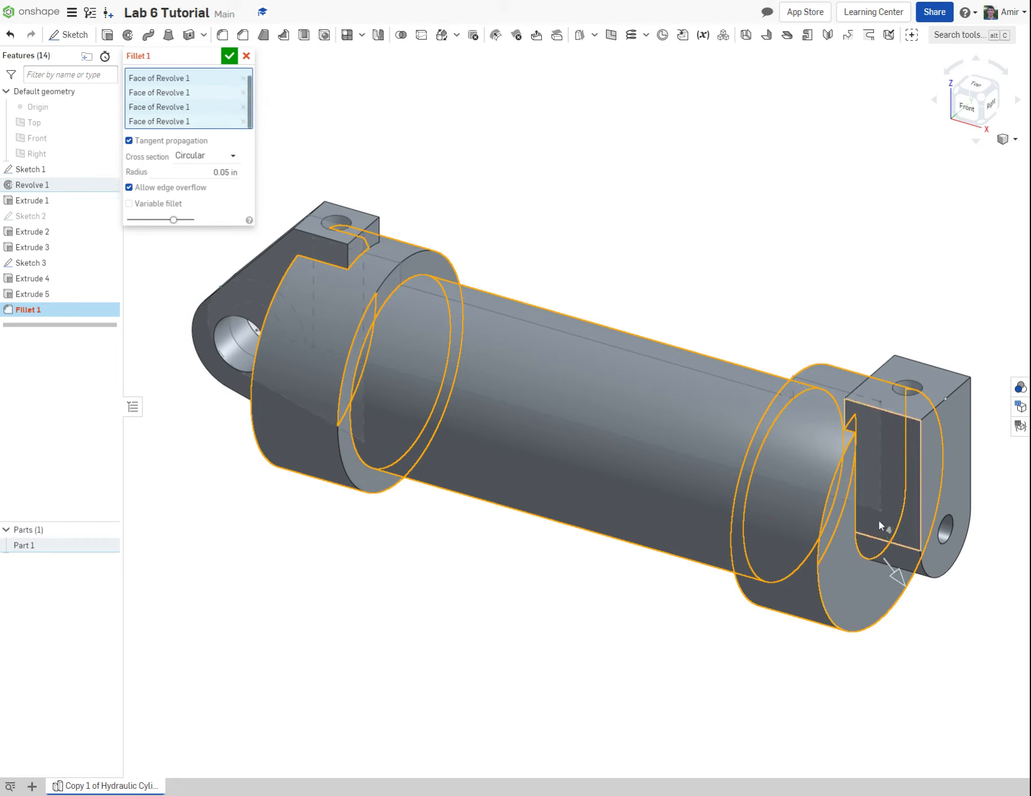
{"action": "left_click", "coordinate": [880, 524]}
{"action": "left_click", "coordinate": [890, 558]}
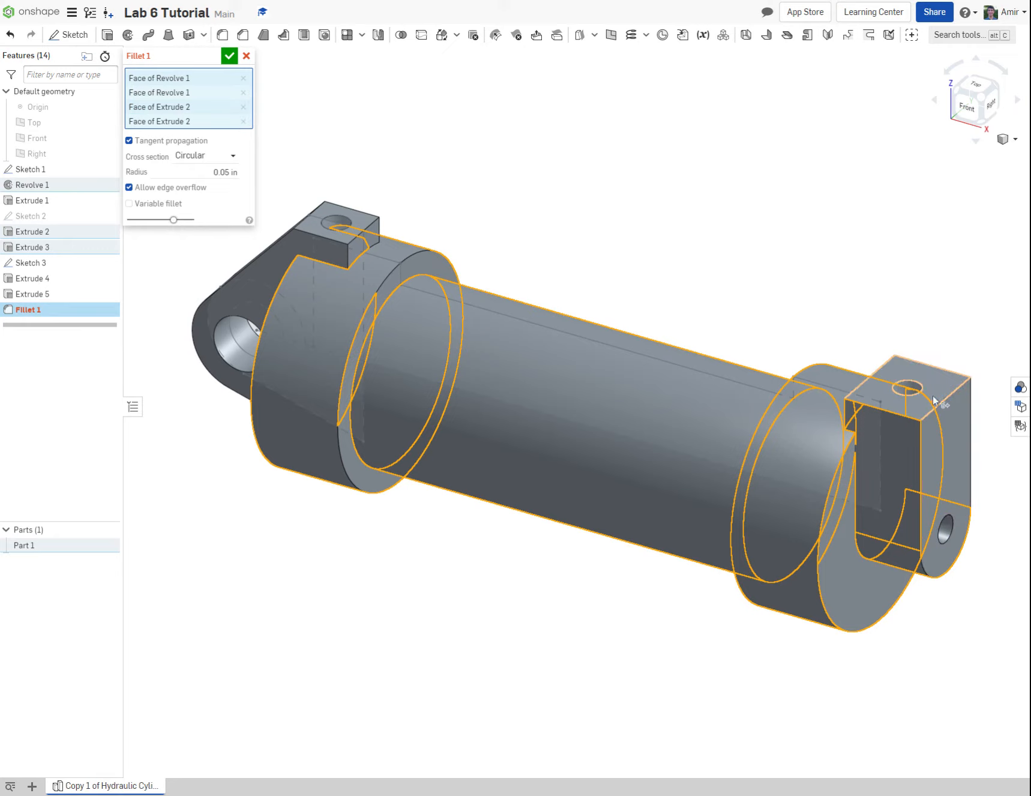
Add the end block's remaining outer edge, its opposite side face and its collar-side top edge to the fillet
{"action": "left_click", "coordinate": [966, 474]}
{"action": "right_click_drag", "start_coordinate": [964, 474], "coordinate": [864, 500]}
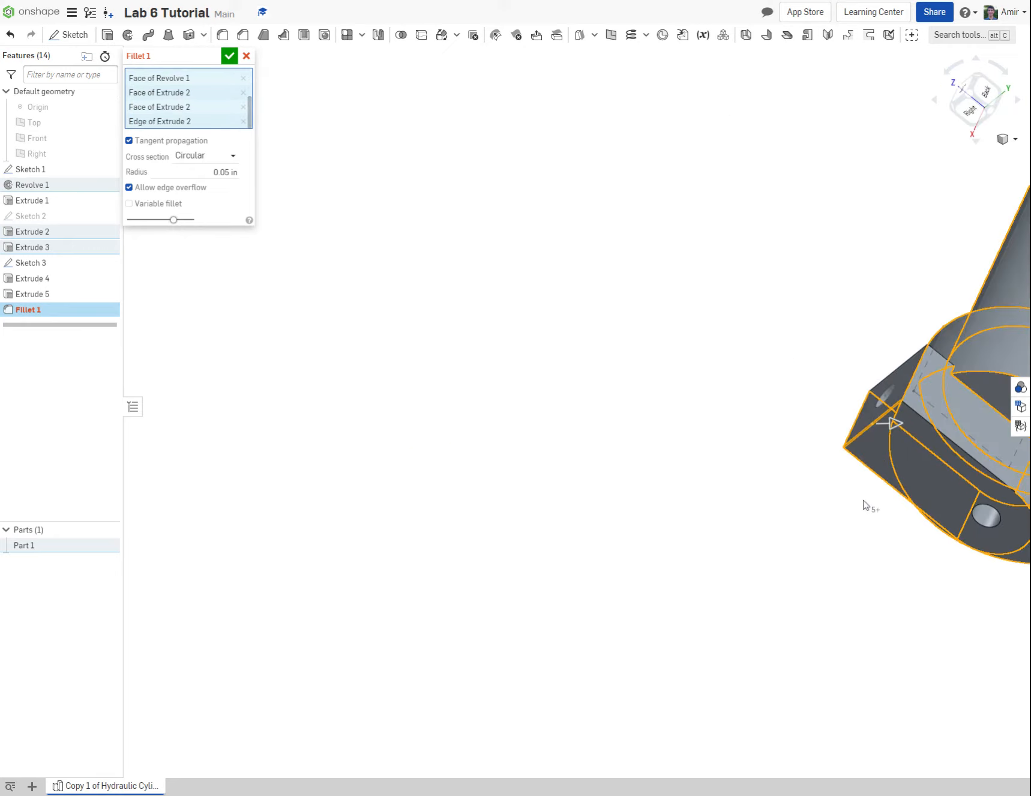
{"action": "left_click", "coordinate": [968, 412]}
{"action": "right_click_drag", "start_coordinate": [910, 385], "coordinate": [931, 482]}
{"action": "left_click", "coordinate": [898, 325]}
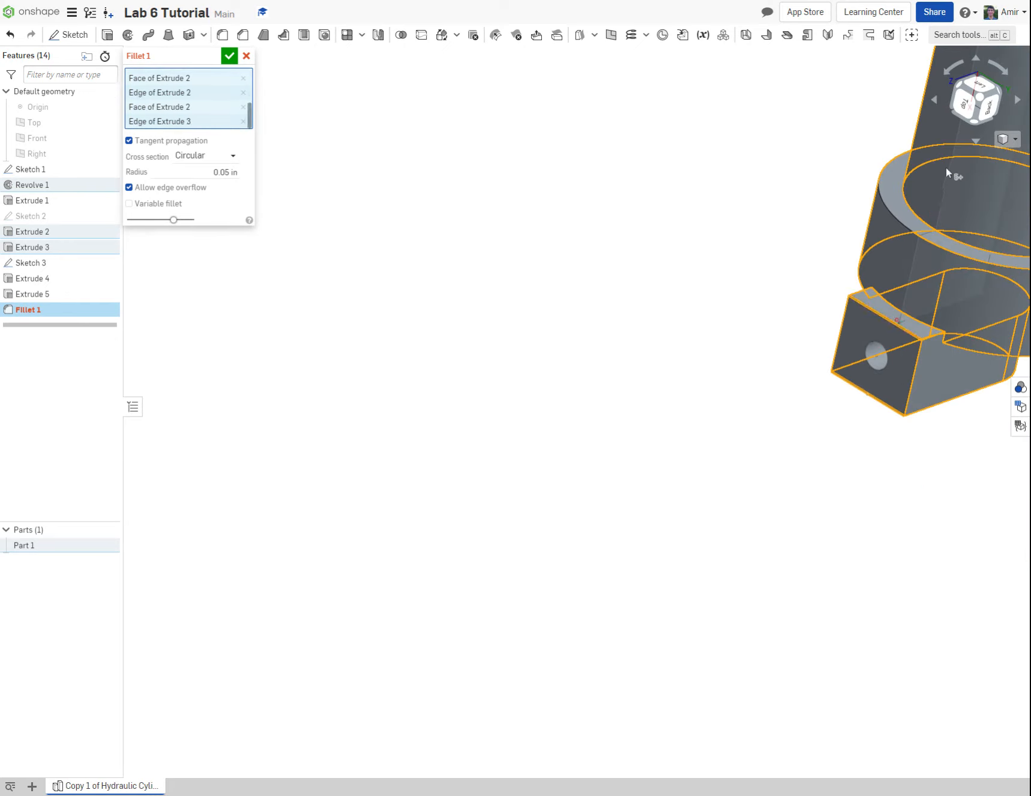
Add the mounting lug's sloped, rounded and underside faces to the fillet
{"action": "left_click", "coordinate": [962, 85]}
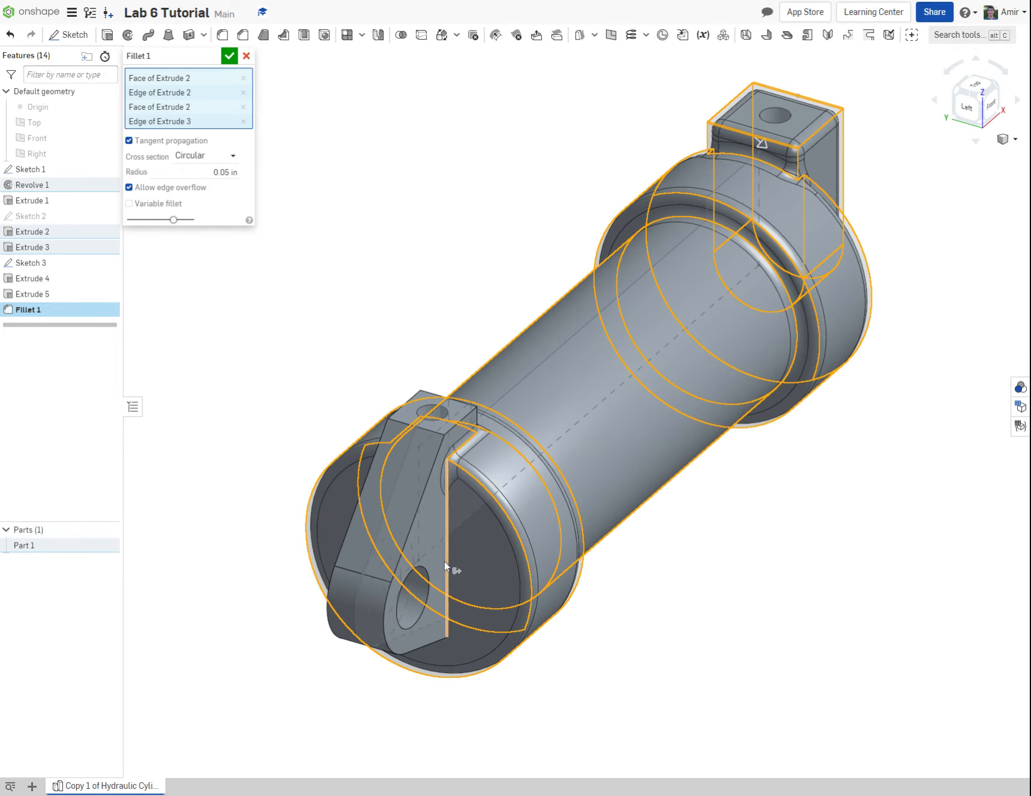
{"action": "left_click", "coordinate": [401, 527]}
{"action": "right_click_drag", "start_coordinate": [444, 683], "coordinate": [445, 634]}
{"action": "left_click", "coordinate": [420, 474]}
{"action": "left_click", "coordinate": [421, 488]}
{"action": "right_click_drag", "start_coordinate": [422, 488], "coordinate": [524, 534]}
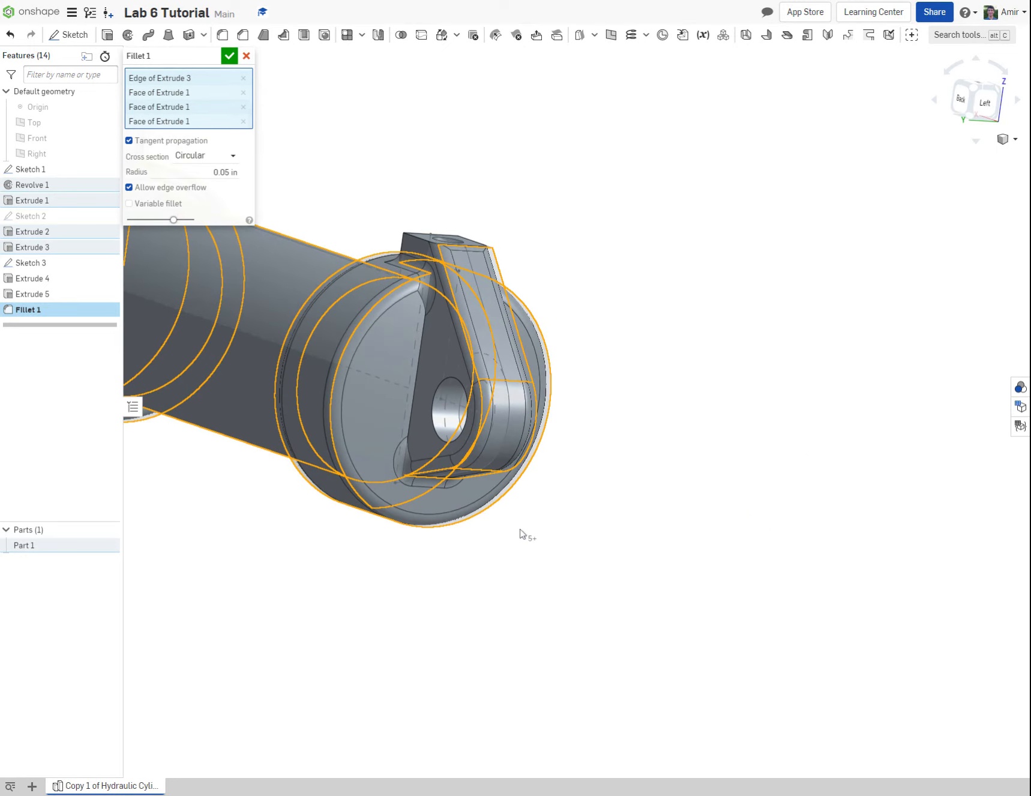
Add the lug's edge against the collar and its remaining top edges, and finish the 0.05 in fillet
{"action": "left_click", "coordinate": [413, 424]}
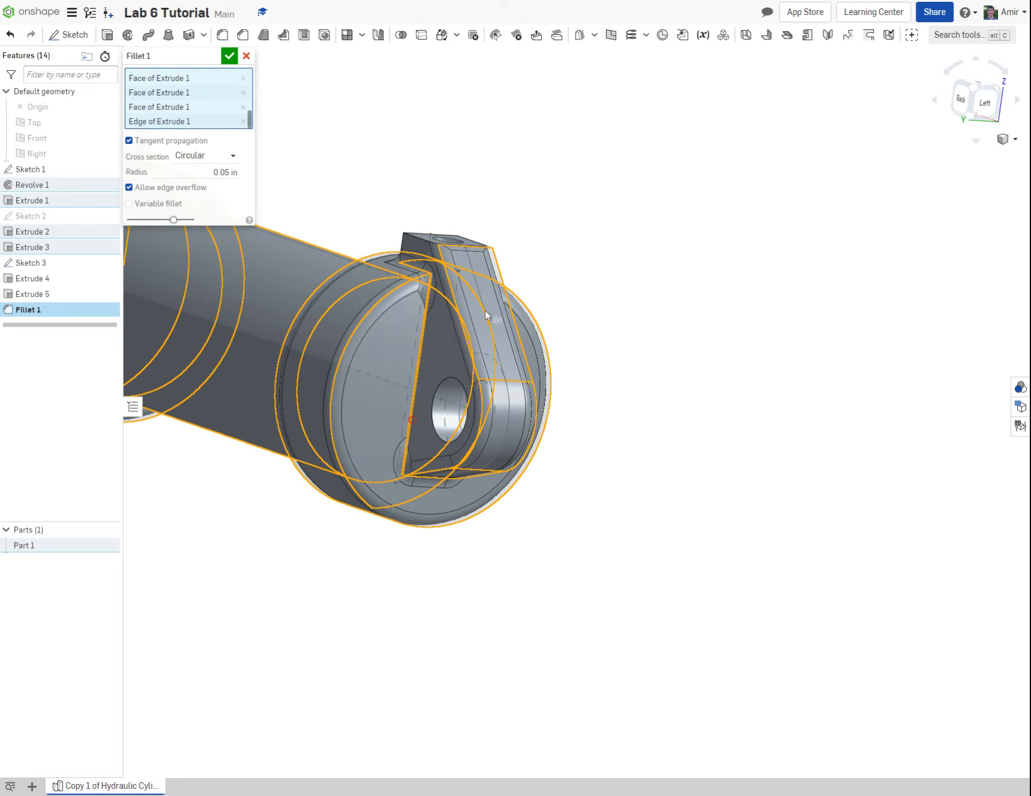
{"action": "left_click", "coordinate": [431, 246]}
{"action": "right_click_drag", "start_coordinate": [431, 246], "coordinate": [442, 294]}
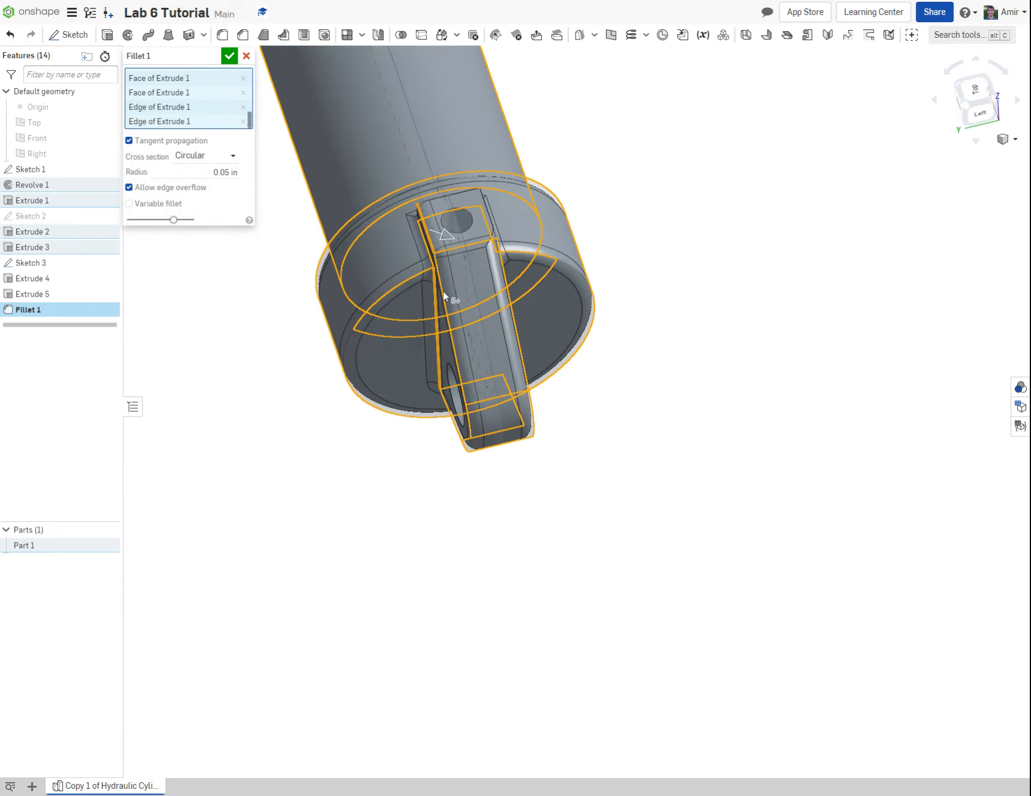
{"action": "left_click", "coordinate": [482, 194]}
{"action": "right_click_drag", "start_coordinate": [529, 273], "coordinate": [540, 174]}
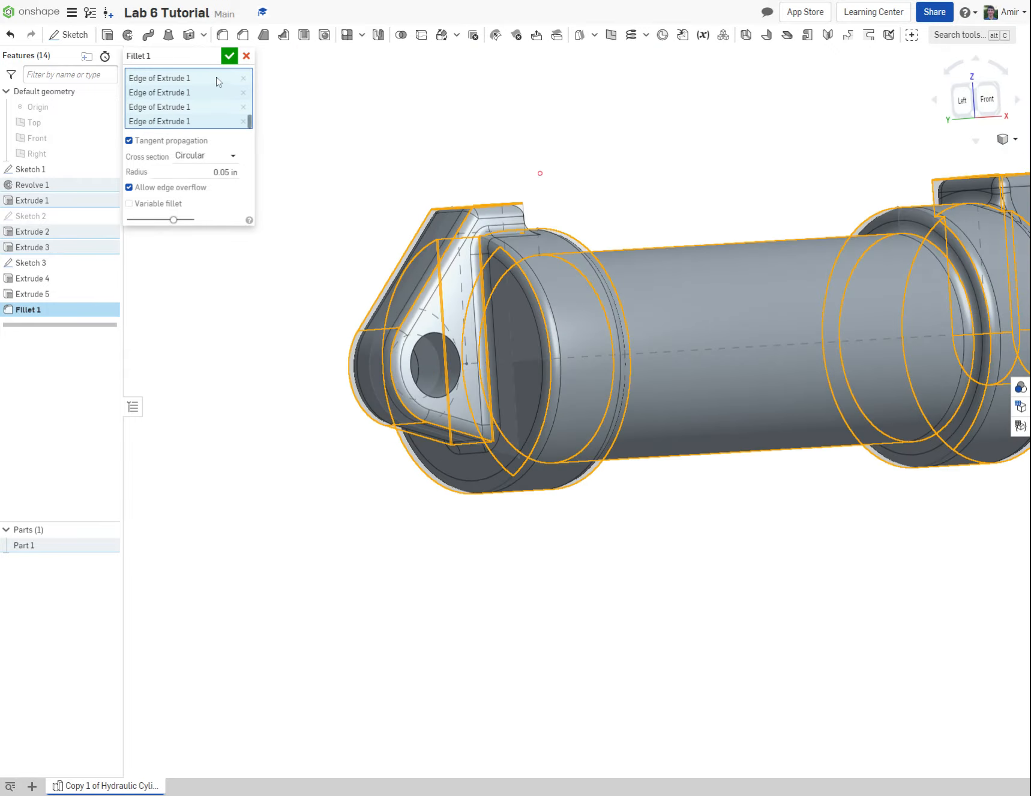
{"action": "left_click", "coordinate": [230, 56]}
Inspect the filleted cylinder in isometric view and evaluate the part's mass properties
{"action": "right_click_drag", "start_coordinate": [682, 394], "coordinate": [698, 371]}
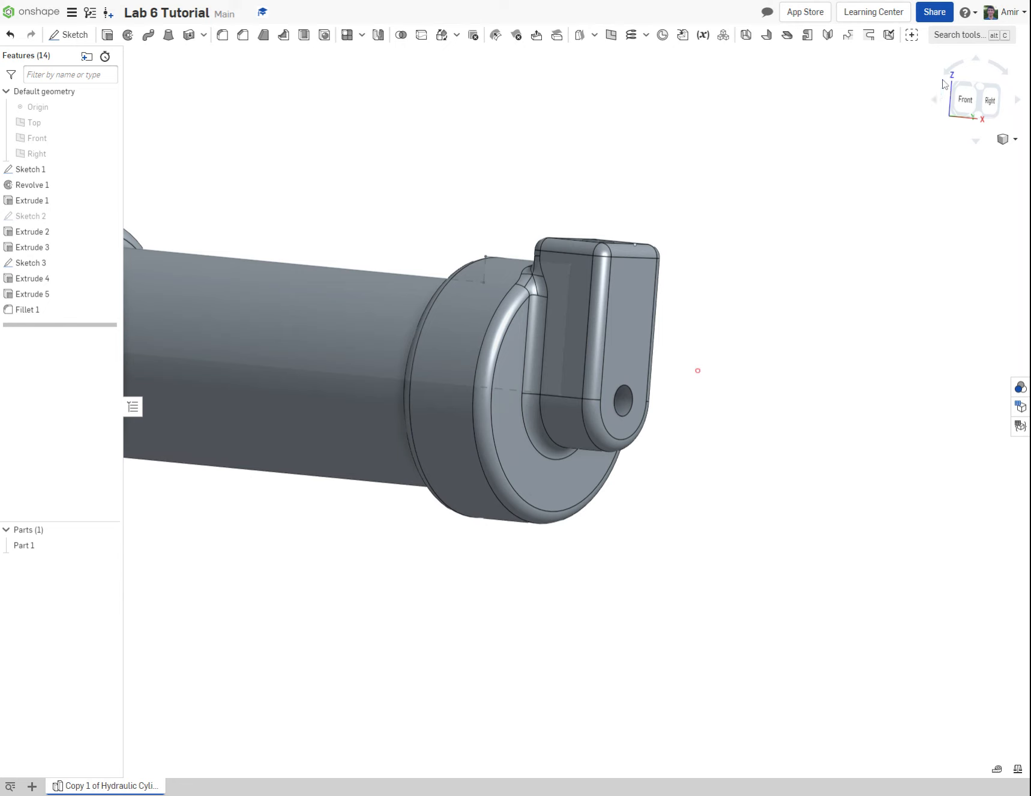
{"action": "left_click", "coordinate": [962, 81]}
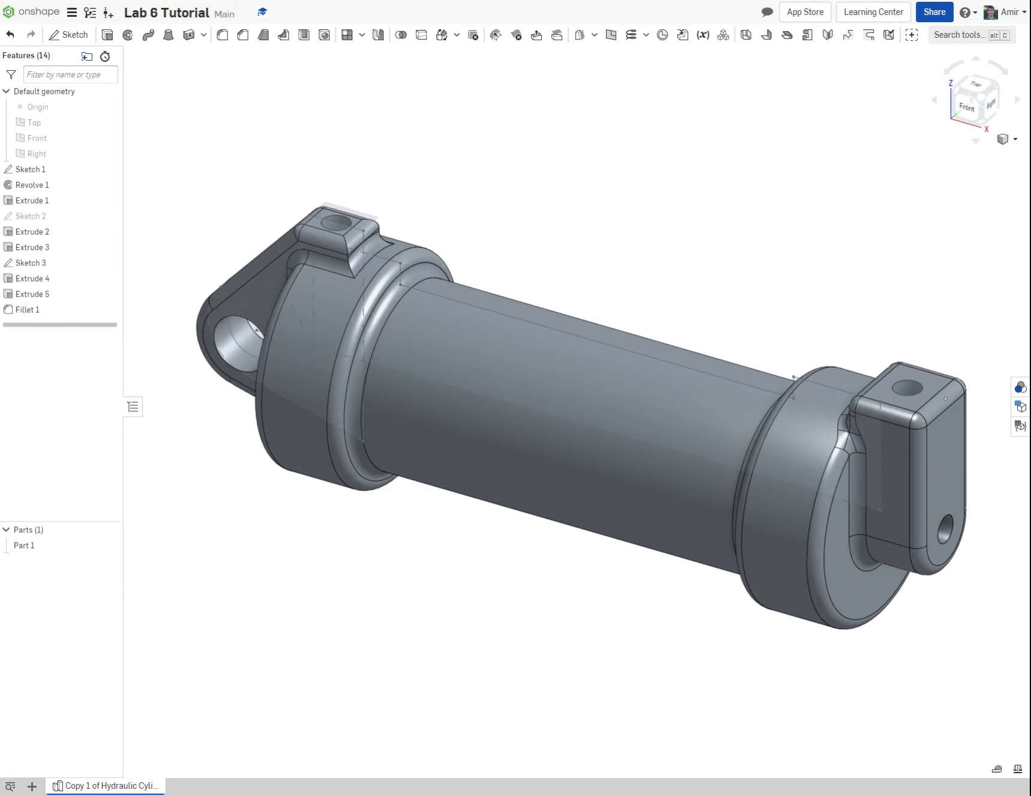
{"action": "left_click", "coordinate": [1018, 769]}
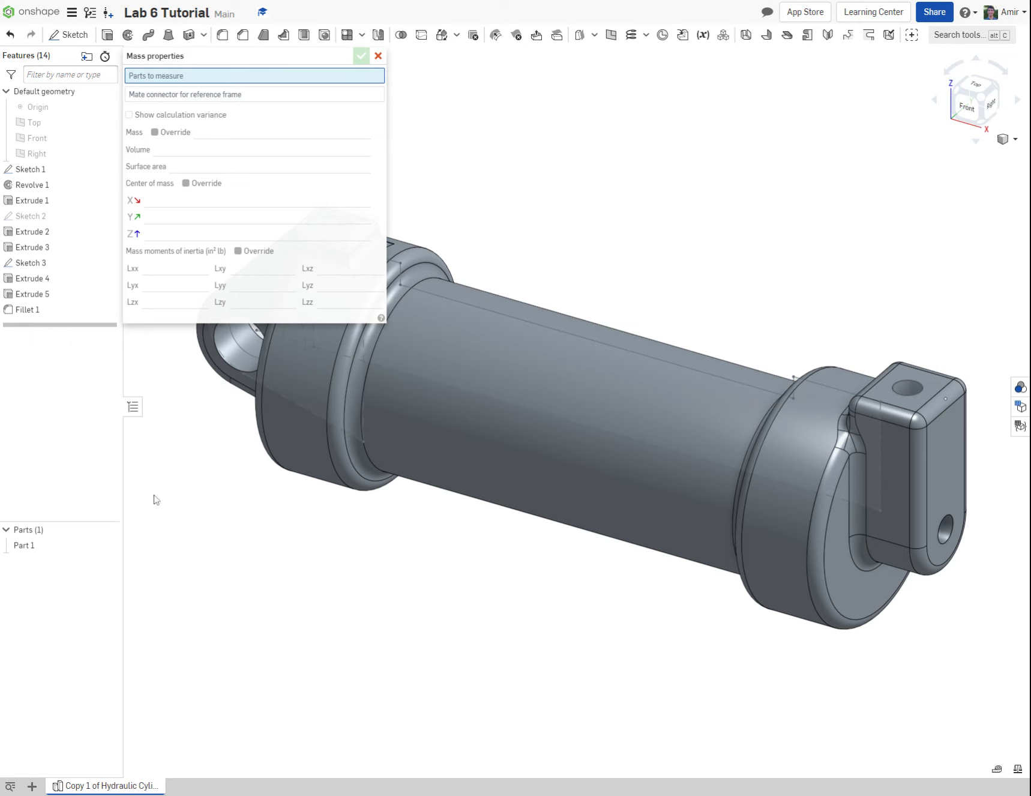
{"action": "left_click", "coordinate": [590, 484]}
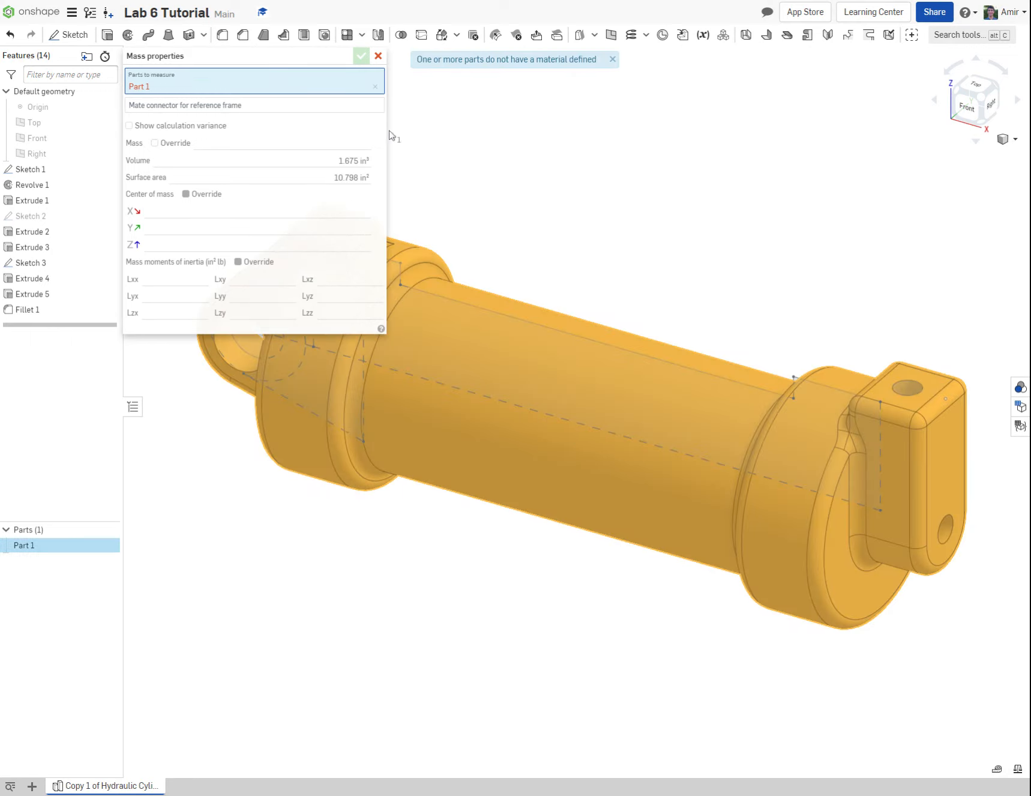